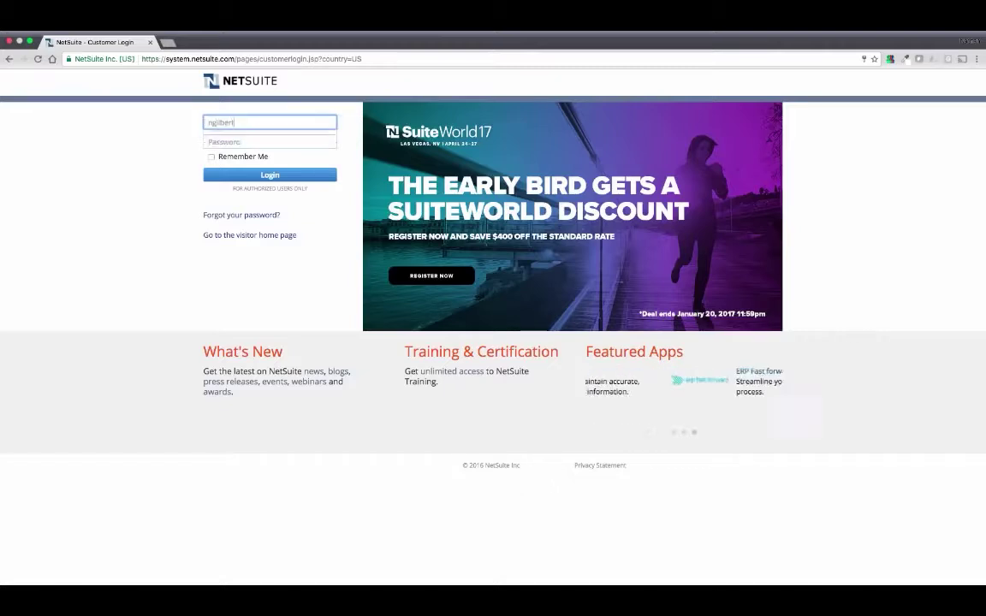
Step: Log into NetSuite with the demo account's e-mail address and password
{"action": "key", "text": "Tab"}
{"action": "type", "text": "•••••••••••"}
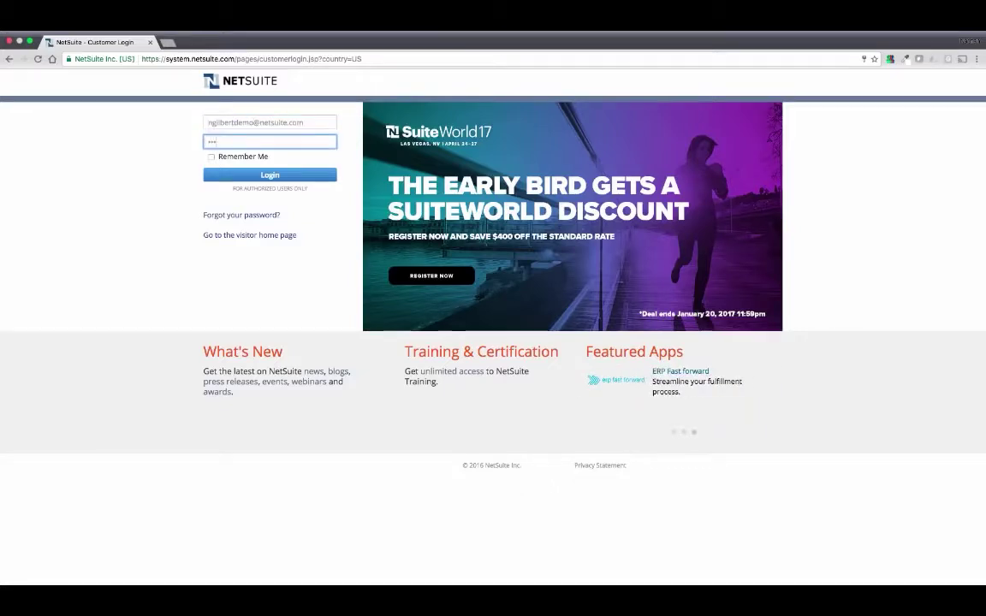
{"action": "key", "text": "Return"}
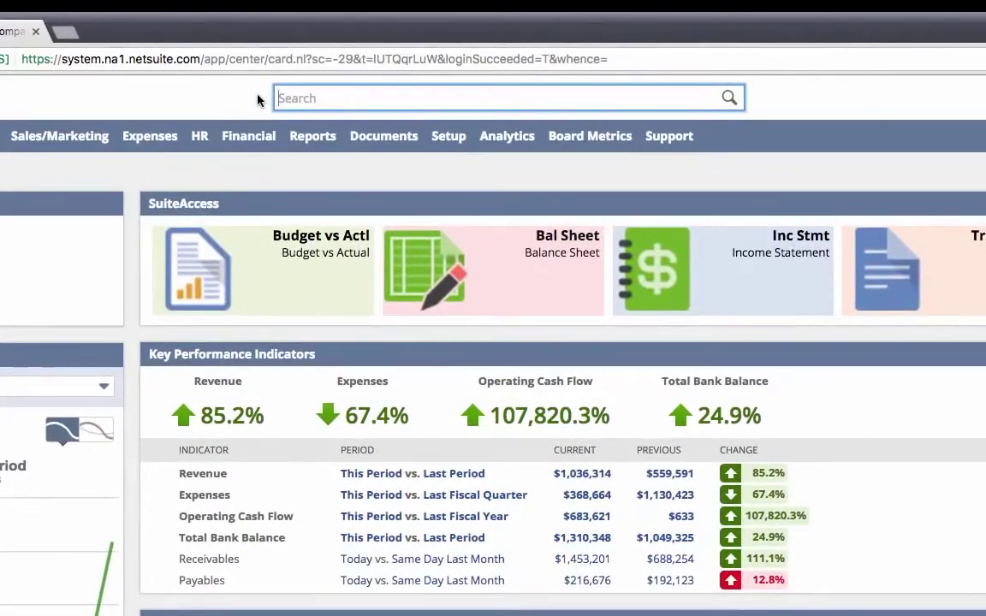
Step: Find customer CUS1009 Above The Cloud through a 'cus:' global search and open its record
{"action": "type", "text": "a"}
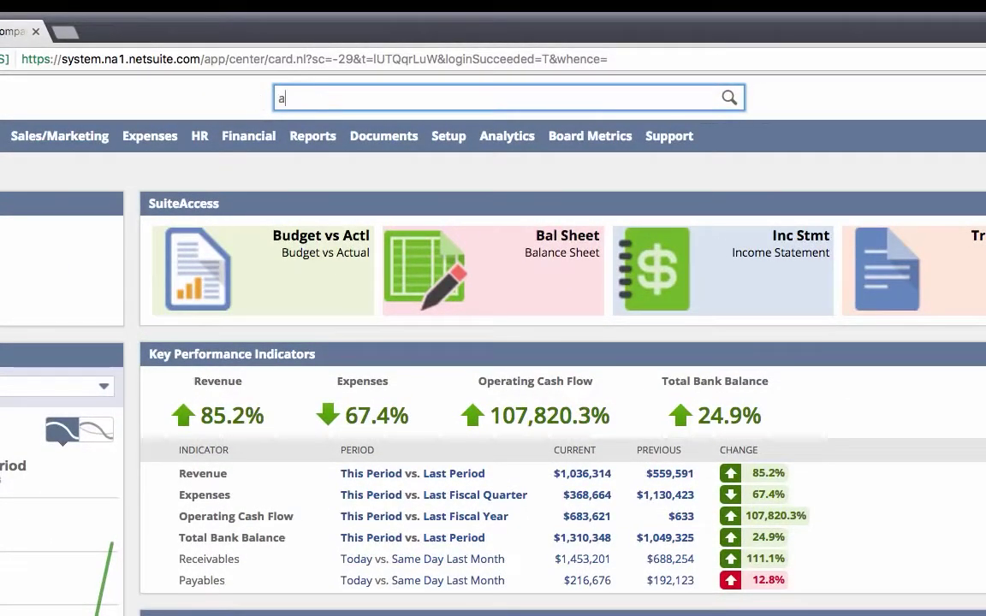
{"action": "type", "text": "bove the cloud"}
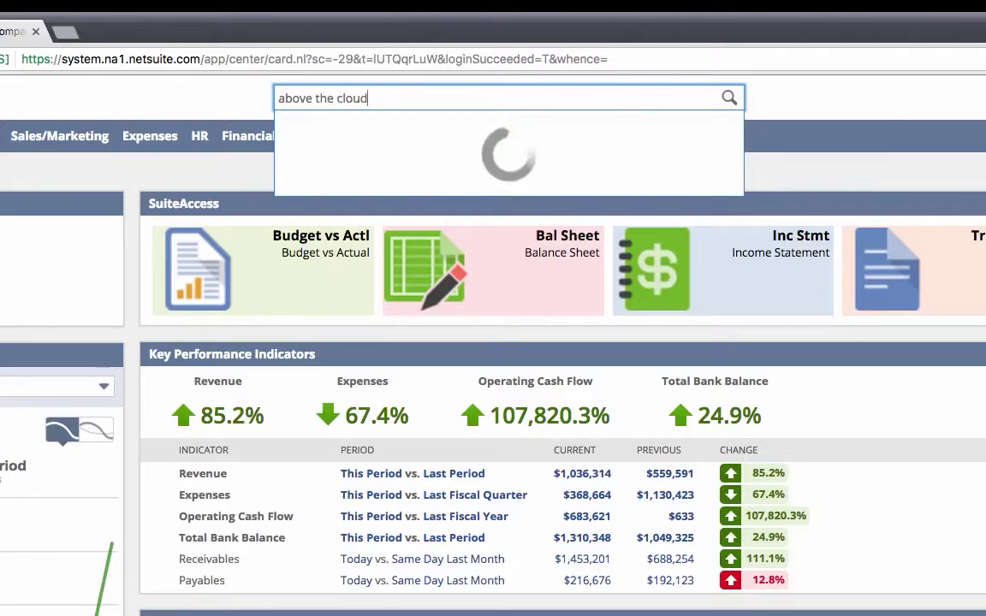
{"action": "left_click", "coordinate": [281, 97]}
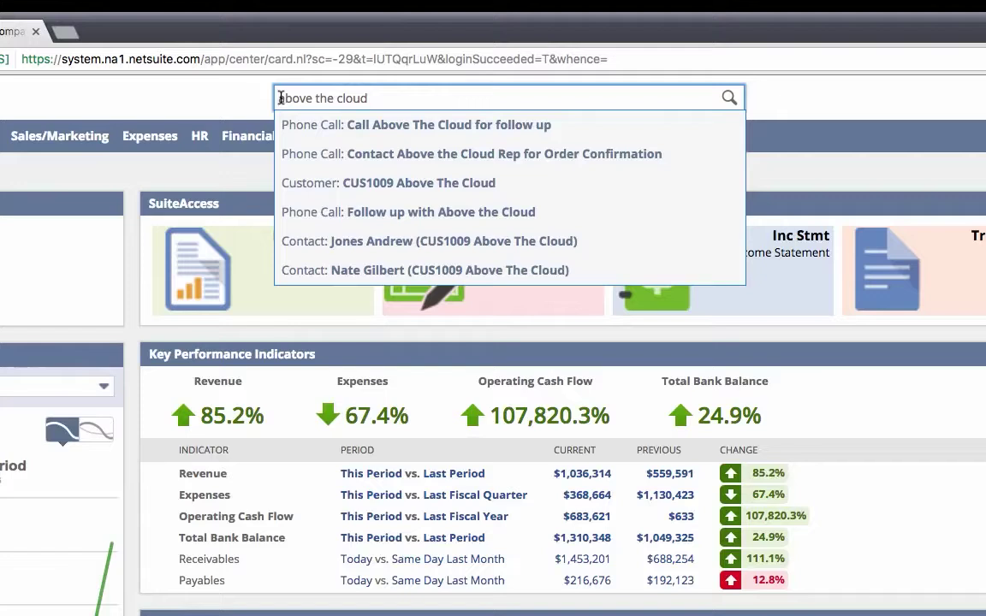
{"action": "type", "text": "cus:"}
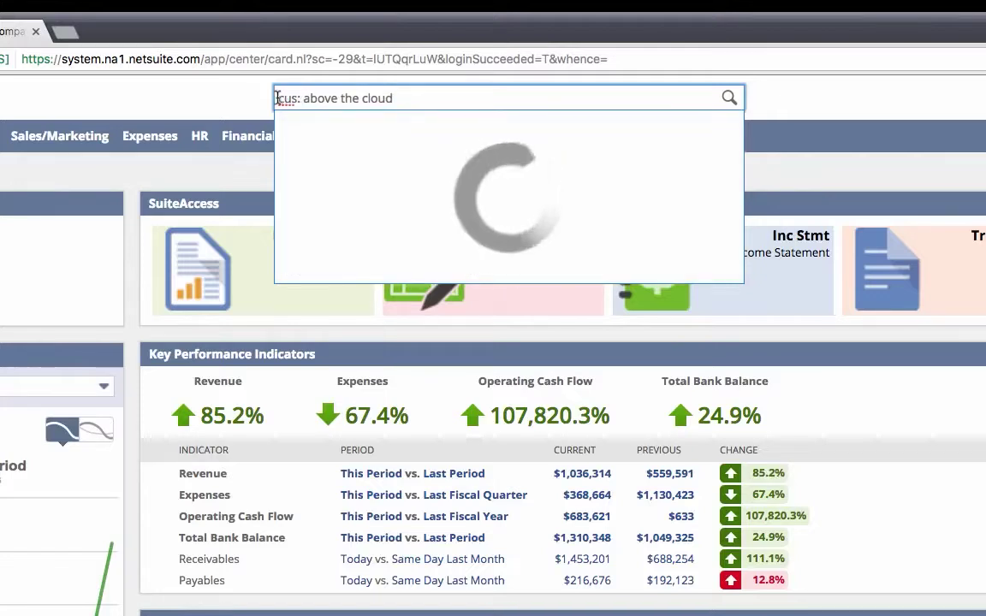
{"action": "left_click", "coordinate": [316, 125]}
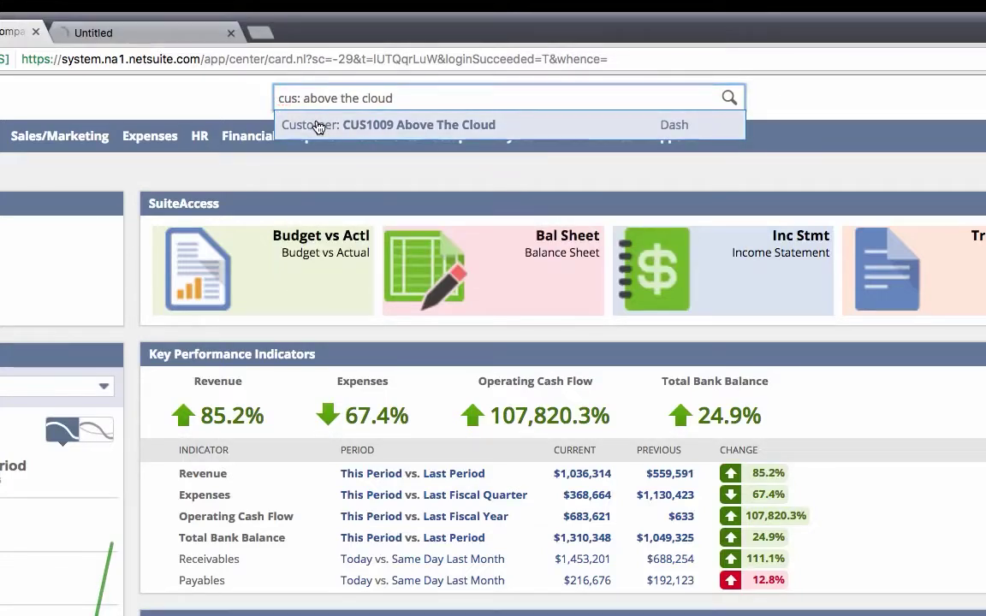
{"action": "left_click_drag", "start_coordinate": [405, 98], "coordinate": [257, 96]}
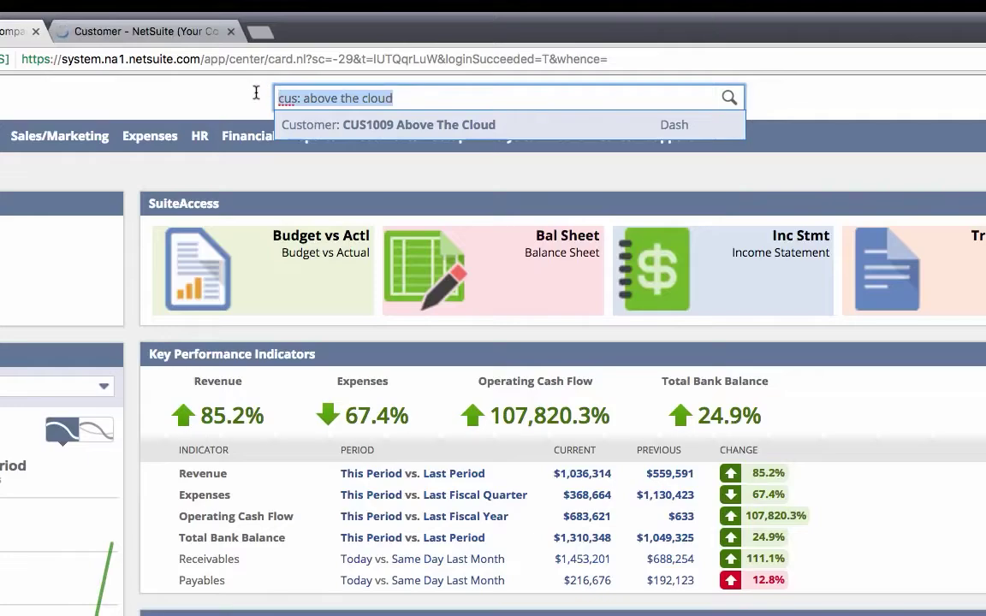
{"action": "type", "text": "743"}
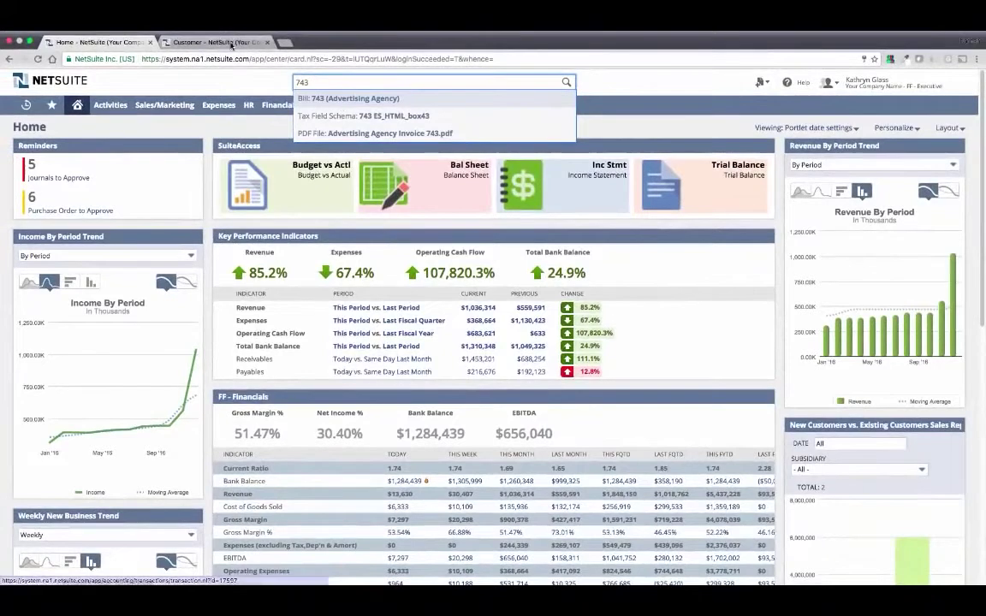
{"action": "left_click", "coordinate": [231, 43]}
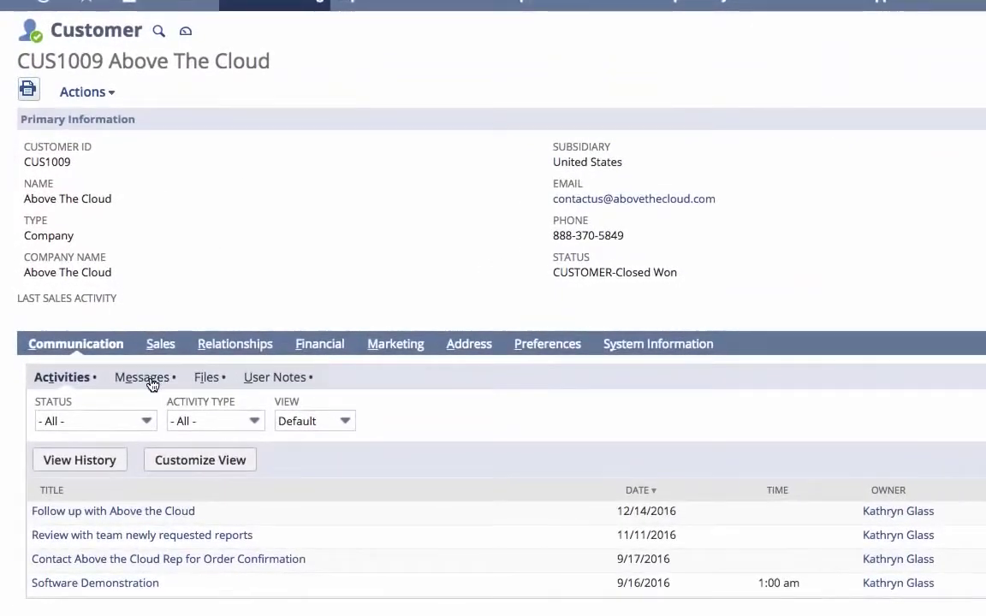
{"action": "left_click", "coordinate": [151, 384]}
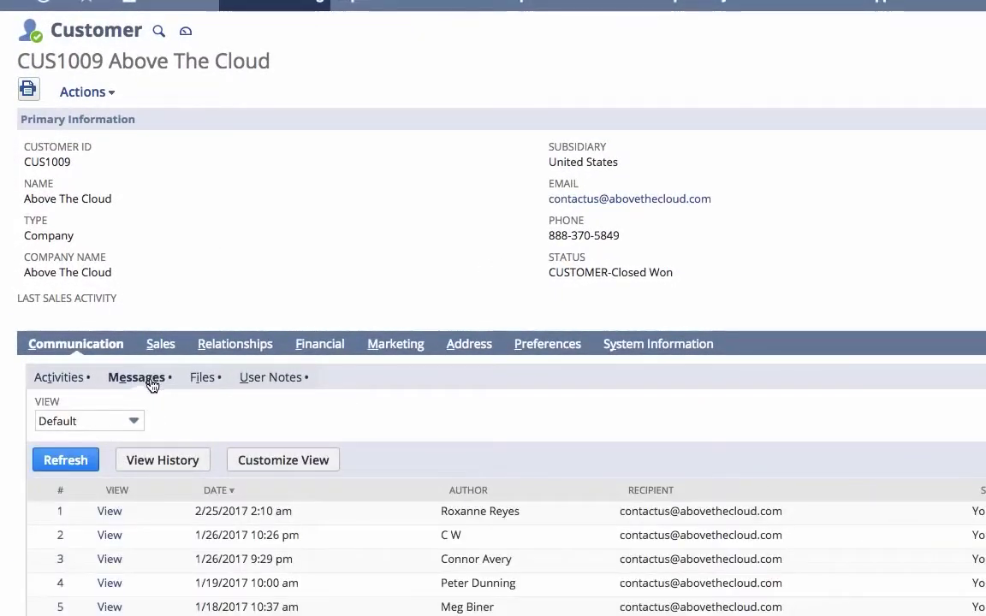
{"action": "left_click", "coordinate": [201, 381]}
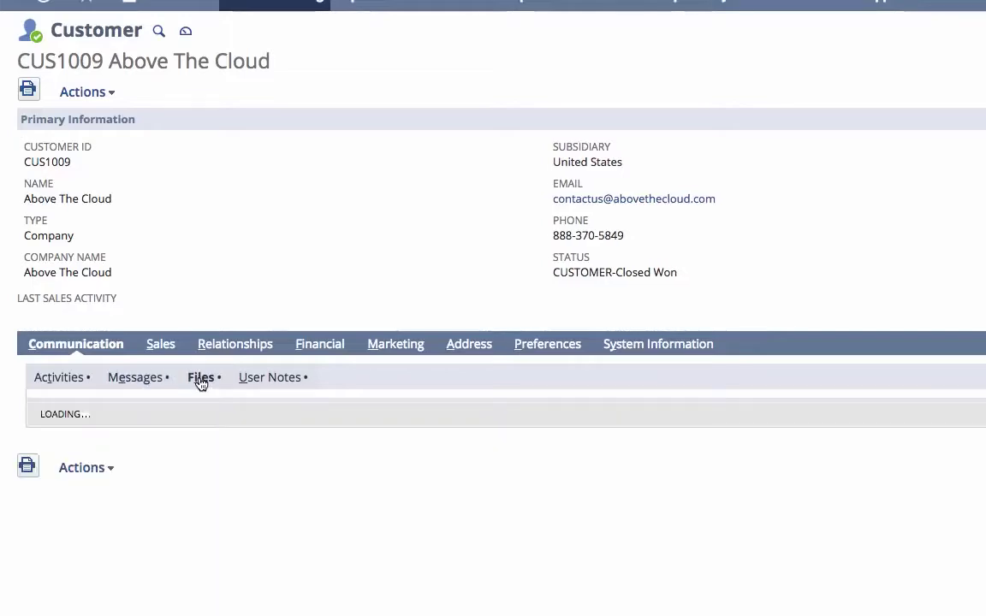
{"action": "left_click", "coordinate": [260, 379]}
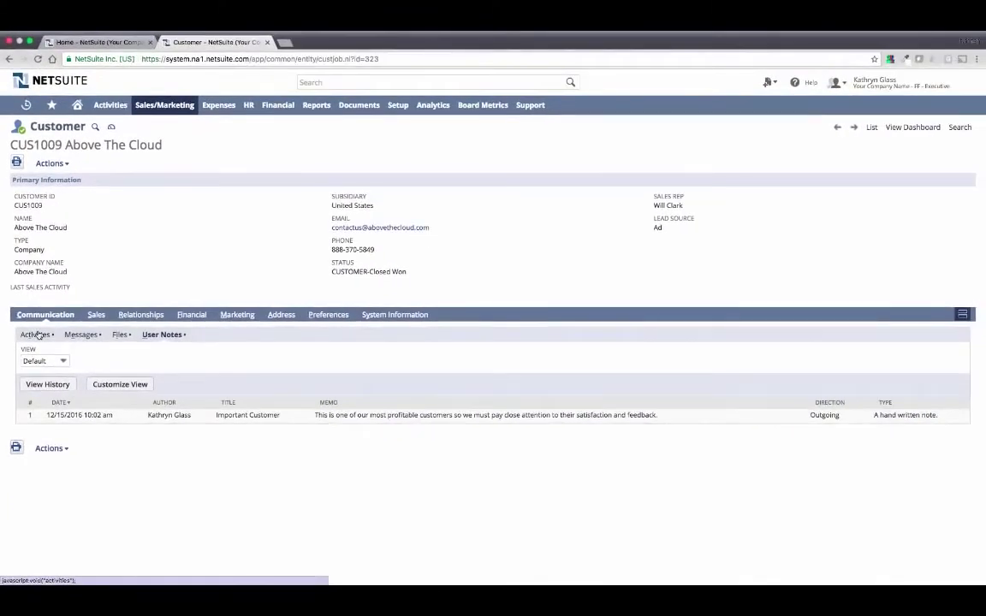
{"action": "left_click", "coordinate": [38, 334]}
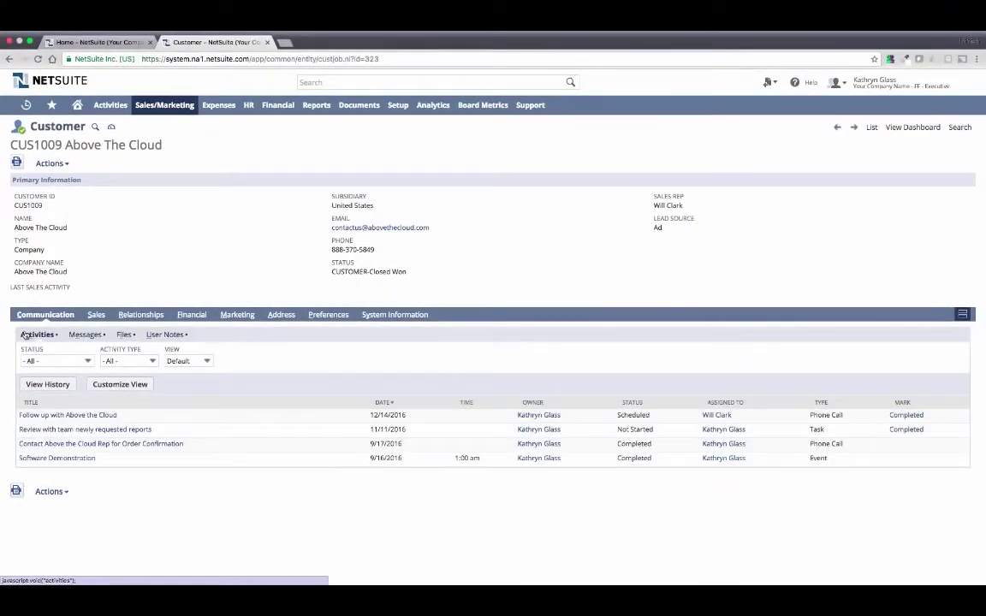
Step: Filter Sales transactions to Type Invoice and Date 'this fiscal quarter', then view Relationships contacts
{"action": "left_click", "coordinate": [94, 315]}
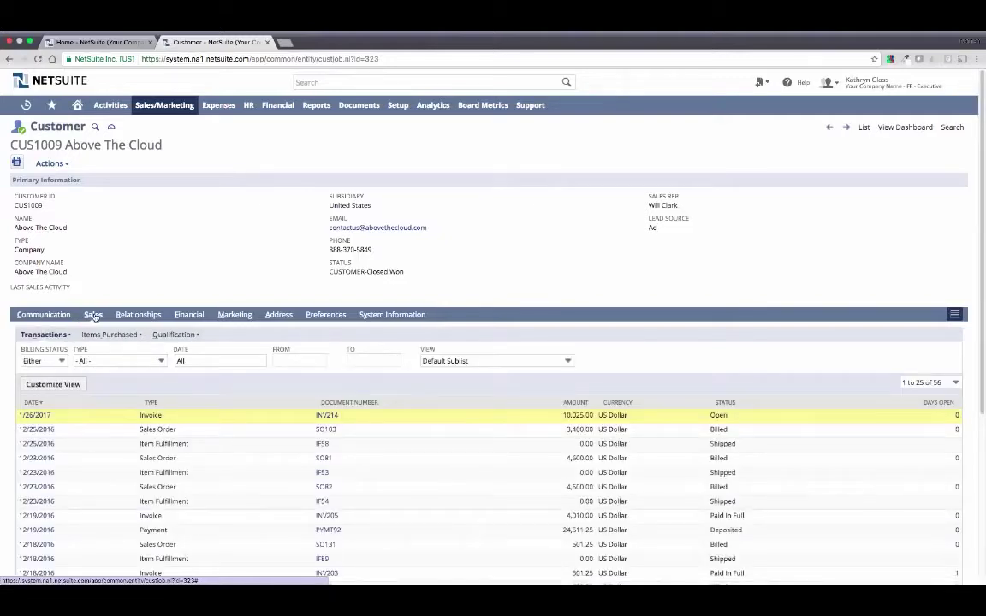
{"action": "left_click", "coordinate": [108, 361]}
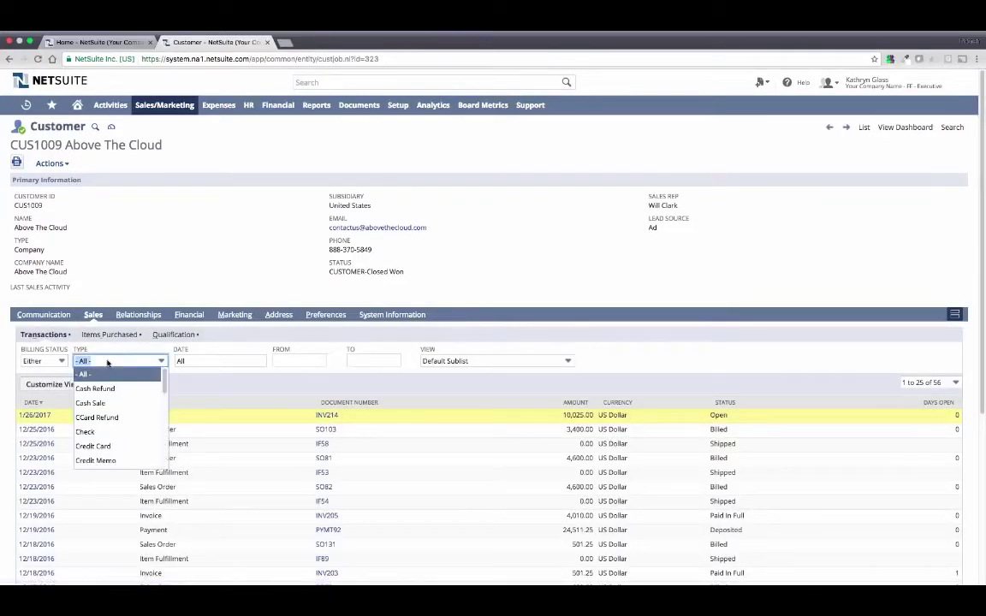
{"action": "type", "text": "i"}
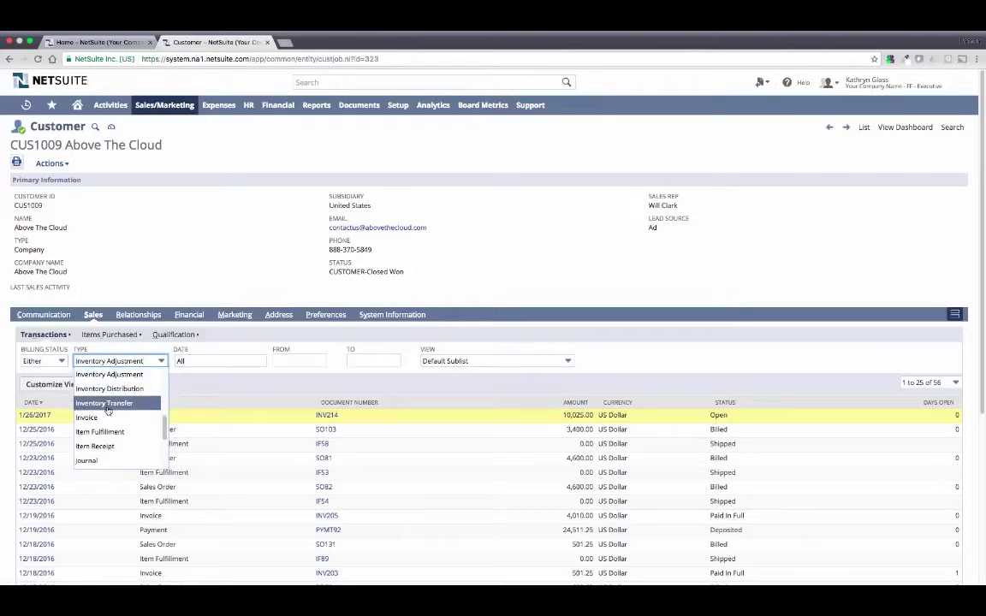
{"action": "left_click", "coordinate": [128, 417]}
{"action": "left_click", "coordinate": [209, 361]}
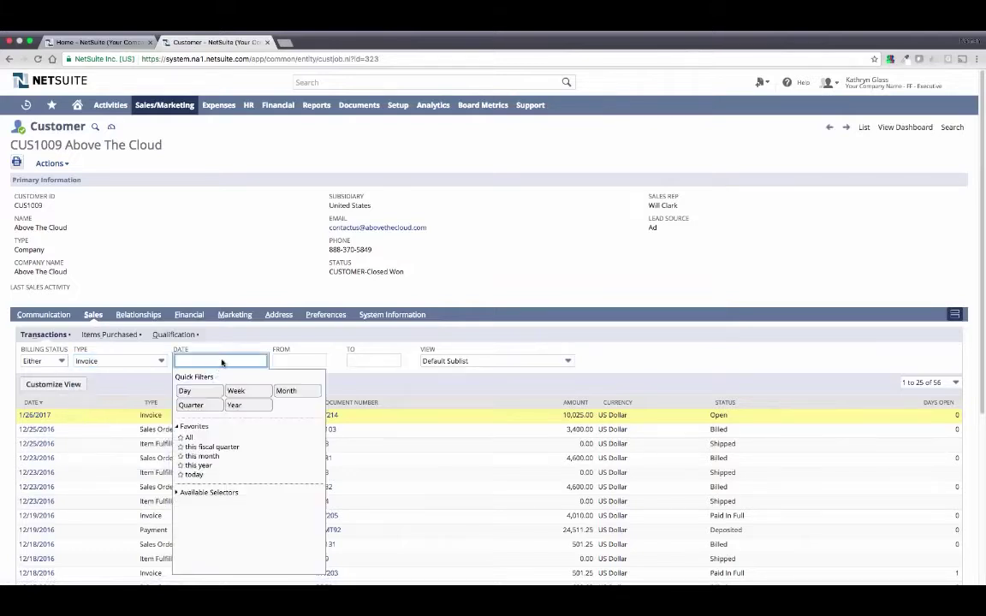
{"action": "left_click", "coordinate": [211, 447]}
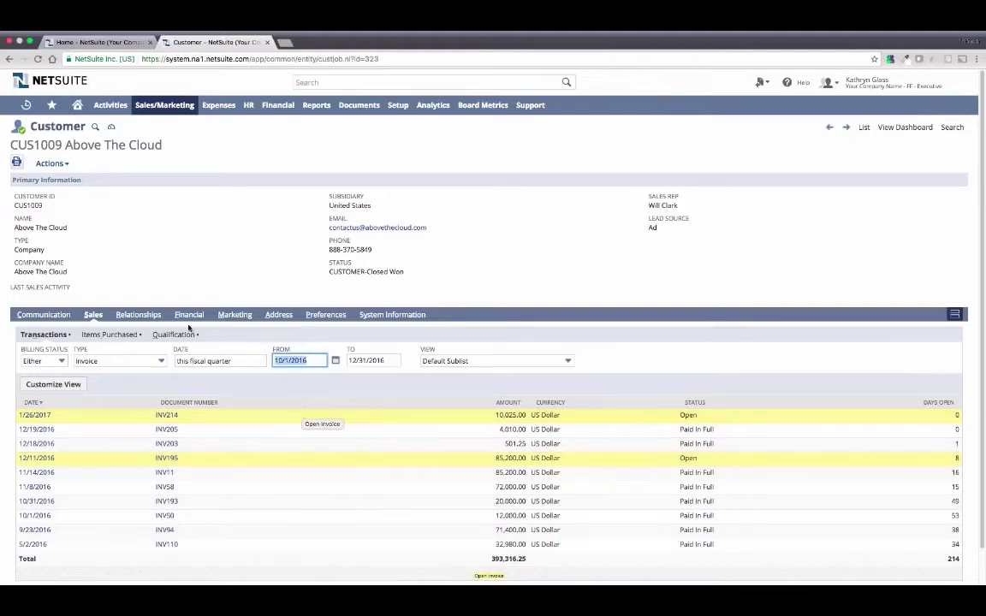
{"action": "left_click", "coordinate": [139, 314]}
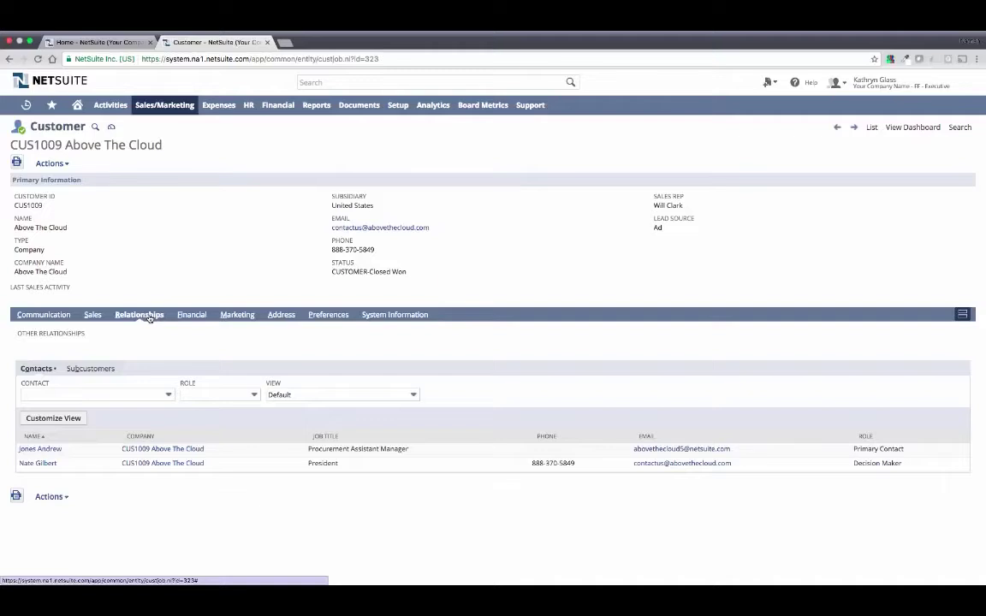
Step: Review Above The Cloud's Financial balance information, then open its Customer Dashboard
{"action": "left_click", "coordinate": [197, 315]}
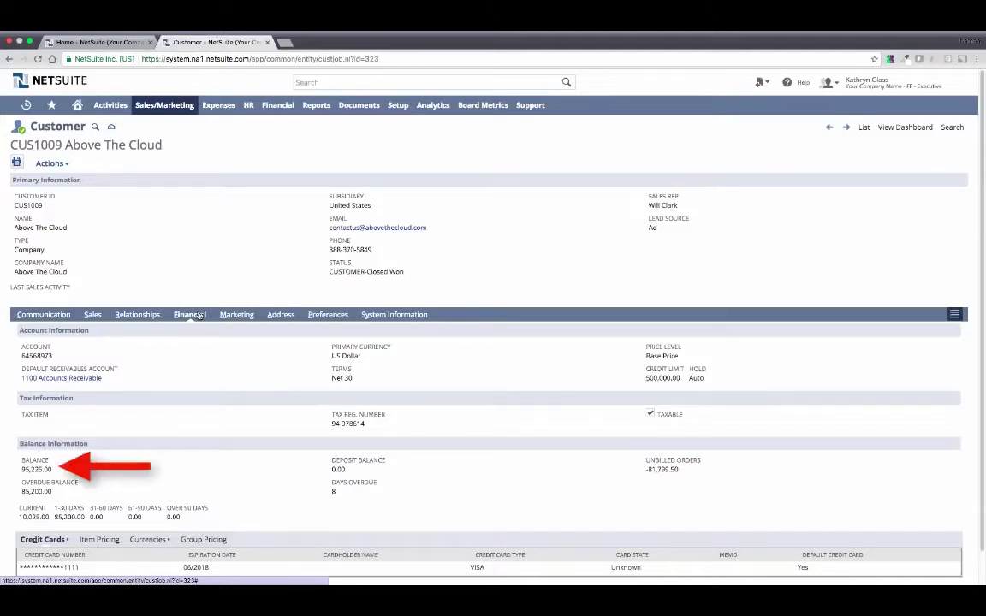
{"action": "left_click", "coordinate": [900, 129]}
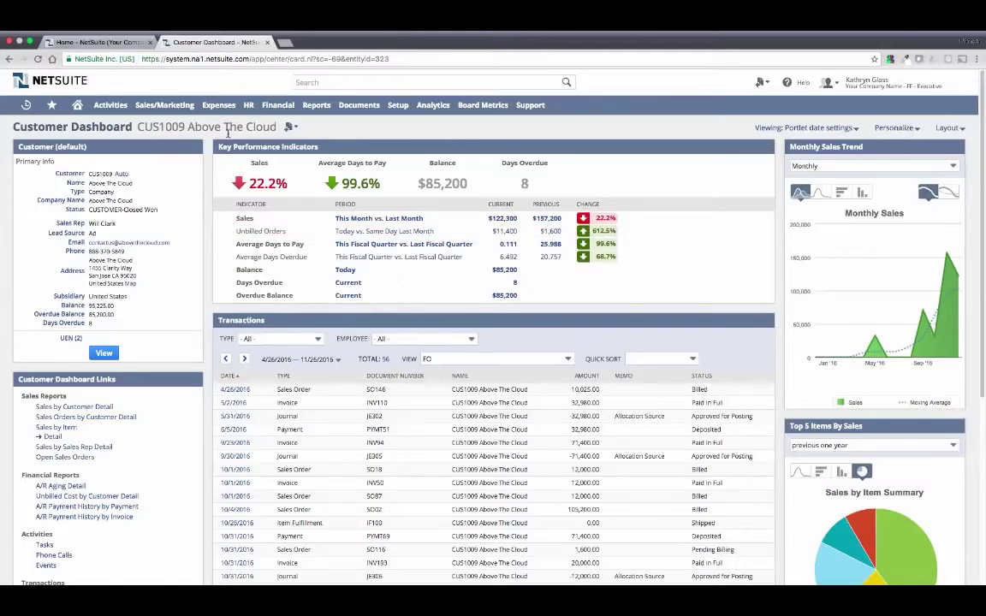
Step: Return to the executive Home dashboard via the Home icon and close the other browser tab
{"action": "left_click", "coordinate": [78, 108]}
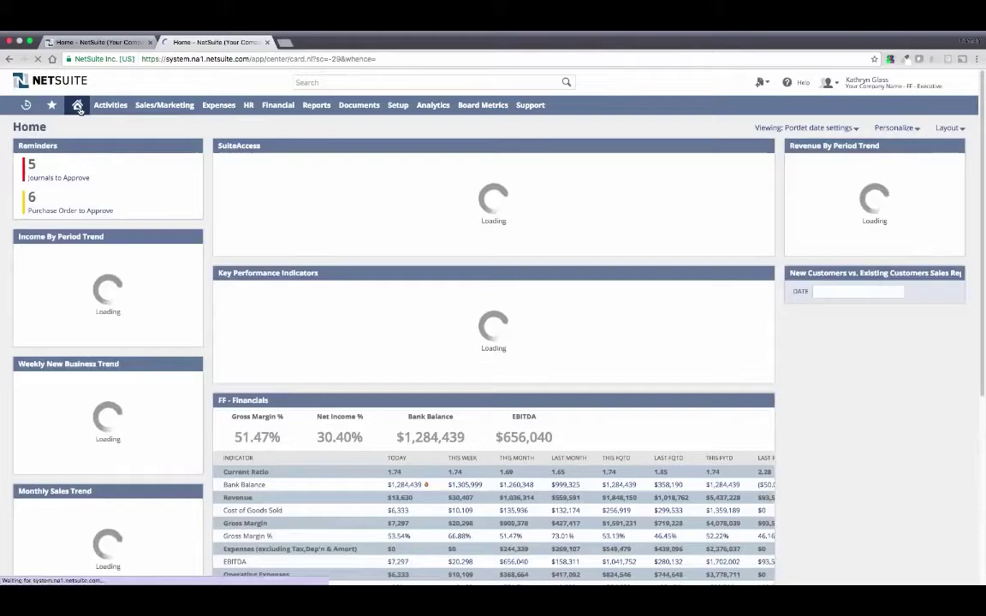
{"action": "left_click", "coordinate": [150, 42]}
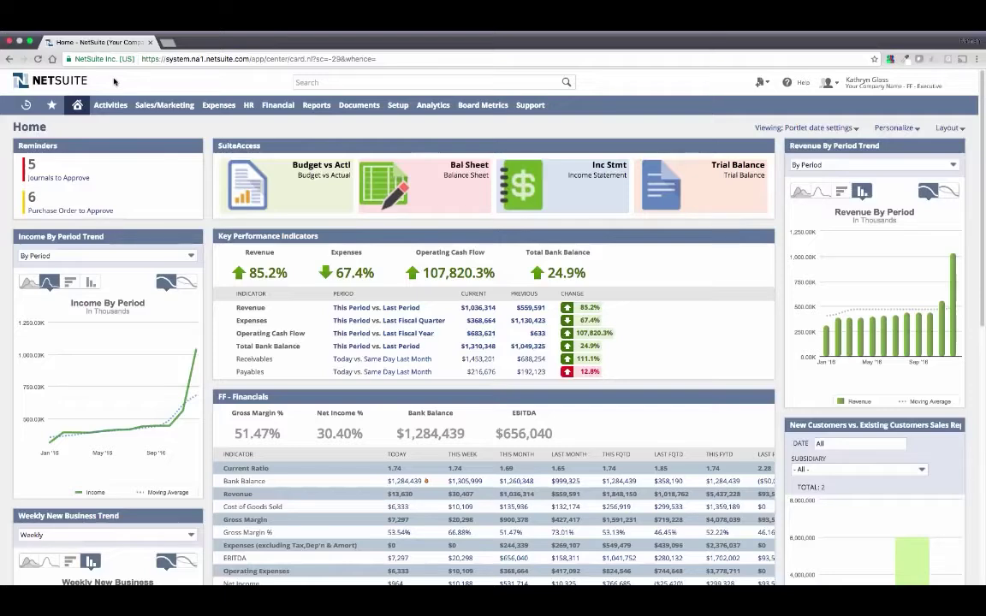
Step: Move KPIs to the left column and add a Custom Search portlet set to 'Weekly Cash Projection'
{"action": "mouse_move", "coordinate": [275, 236]}
{"action": "left_click_drag", "start_coordinate": [275, 237], "coordinate": [142, 226]}
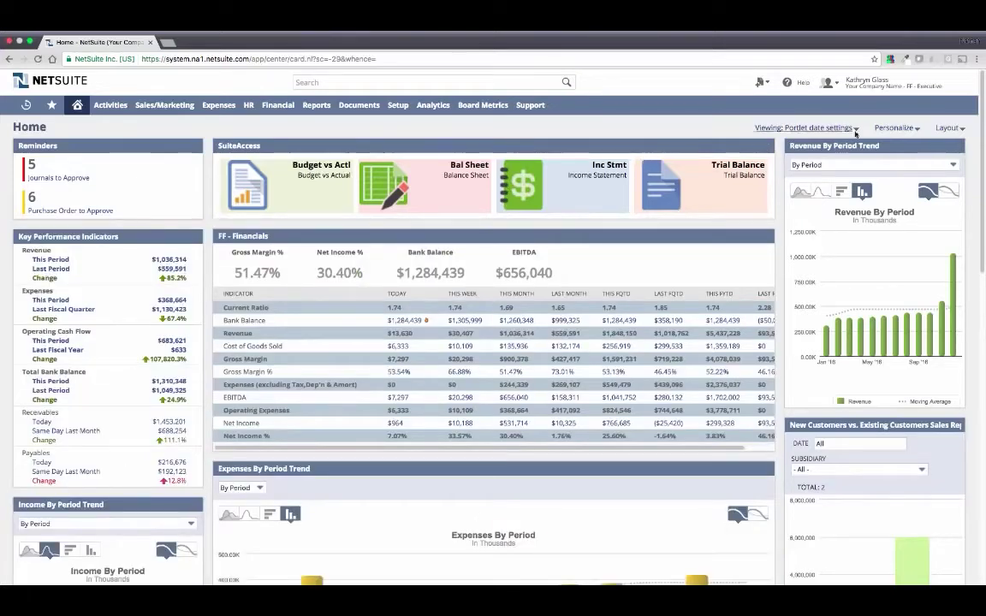
{"action": "left_click", "coordinate": [890, 127]}
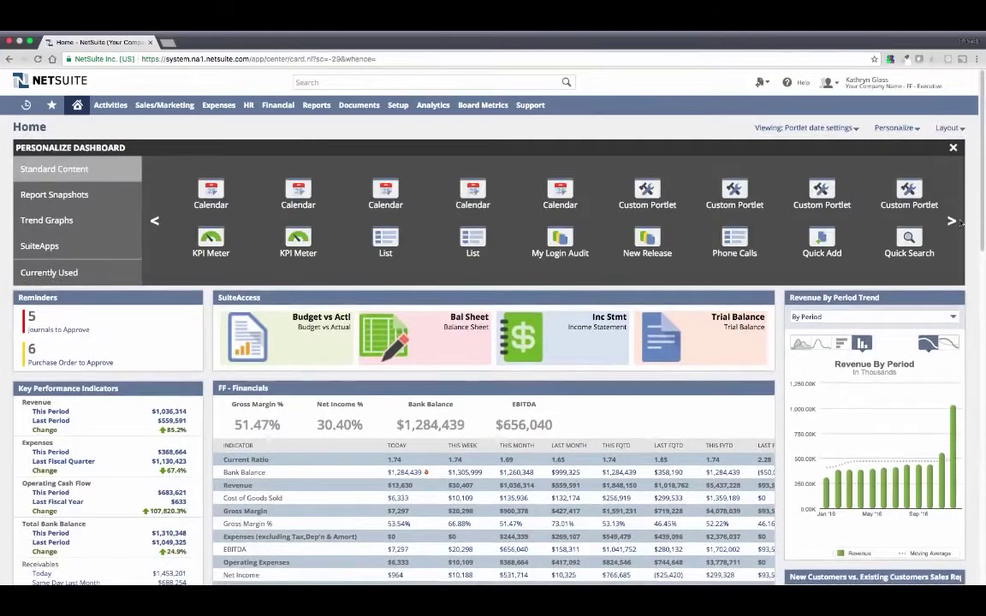
{"action": "scroll", "coordinate": [865, 201], "scroll_direction": "right", "scroll_amount": 2}
{"action": "left_click", "coordinate": [827, 193]}
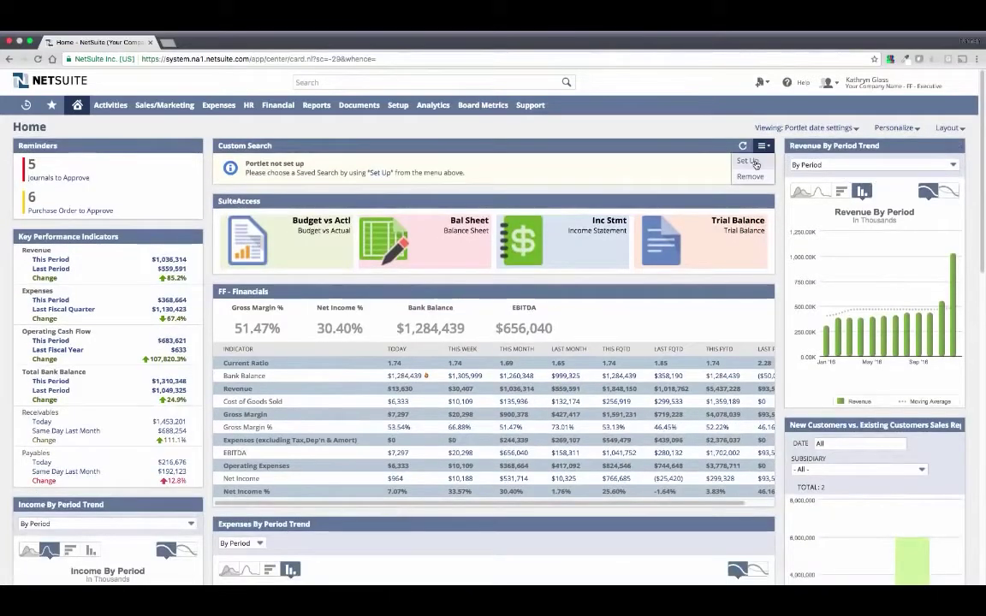
{"action": "left_click", "coordinate": [680, 147]}
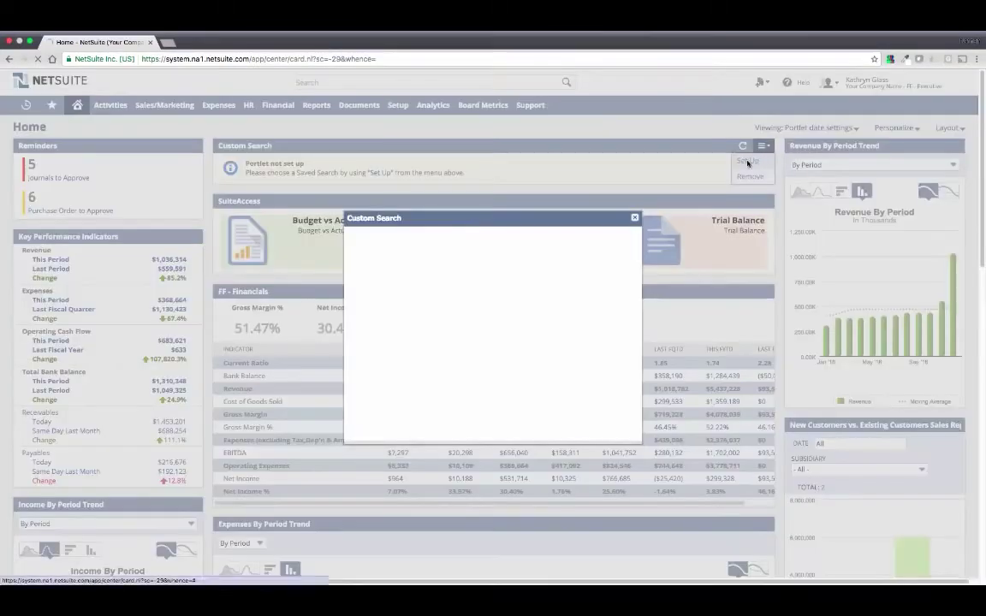
{"action": "type", "text": "Weekly Cash Projection"}
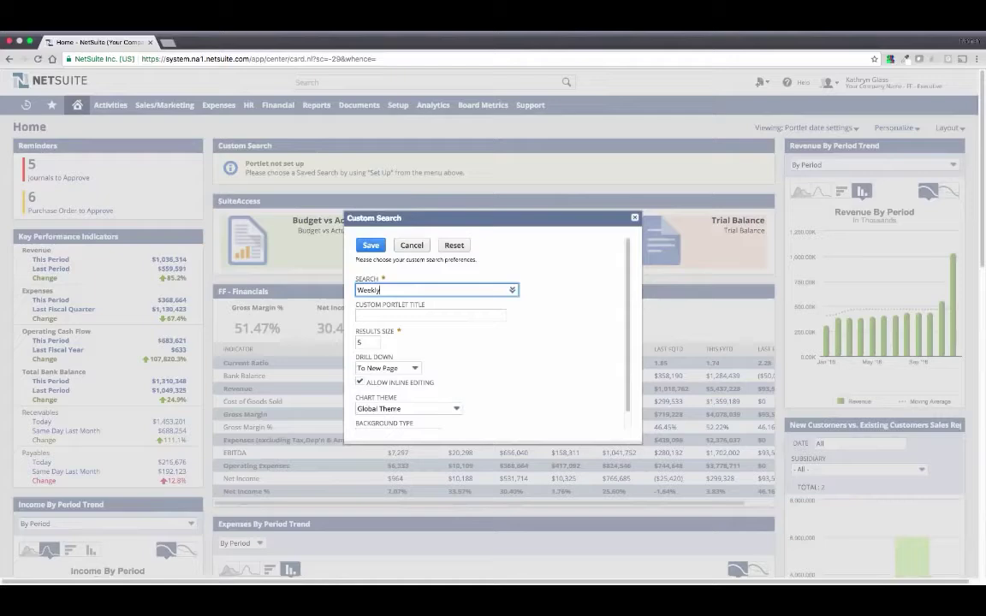
{"action": "left_click", "coordinate": [371, 246]}
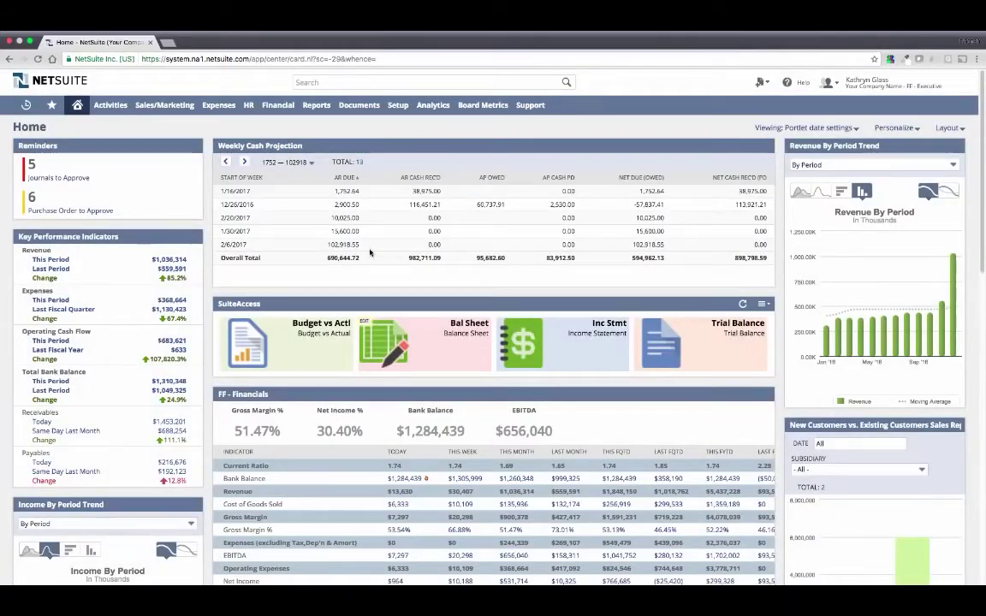
Step: Remove the Weekly Cash Projection portlet and view the available dashboard column layouts
{"action": "left_click", "coordinate": [762, 146]}
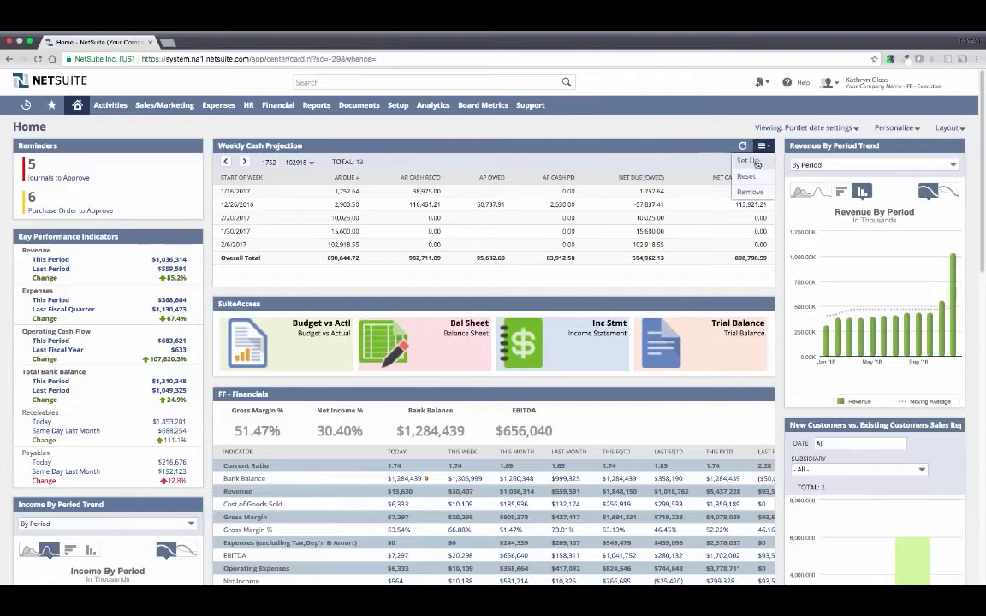
{"action": "left_click", "coordinate": [750, 192]}
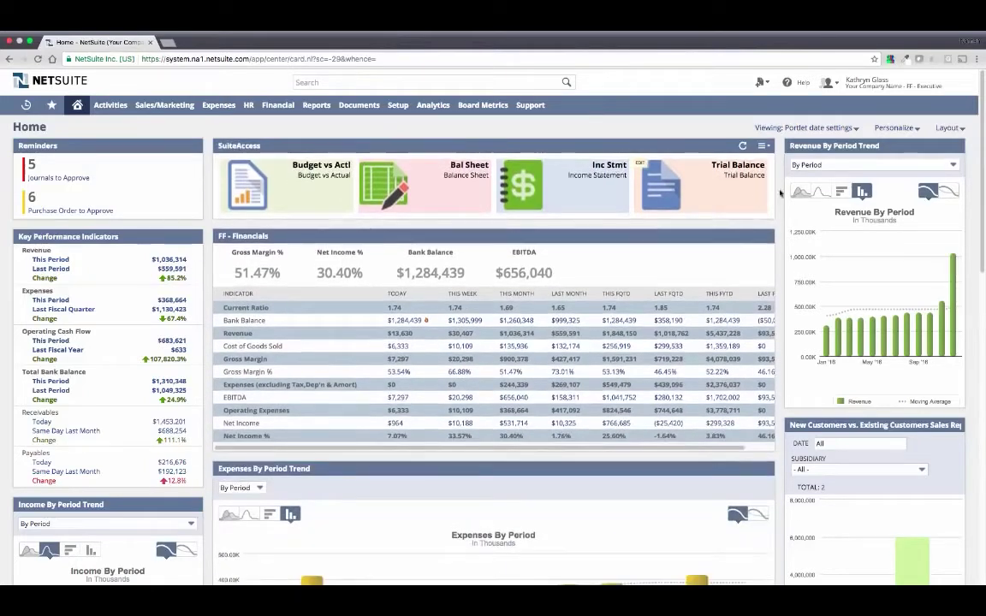
{"action": "left_click", "coordinate": [949, 127]}
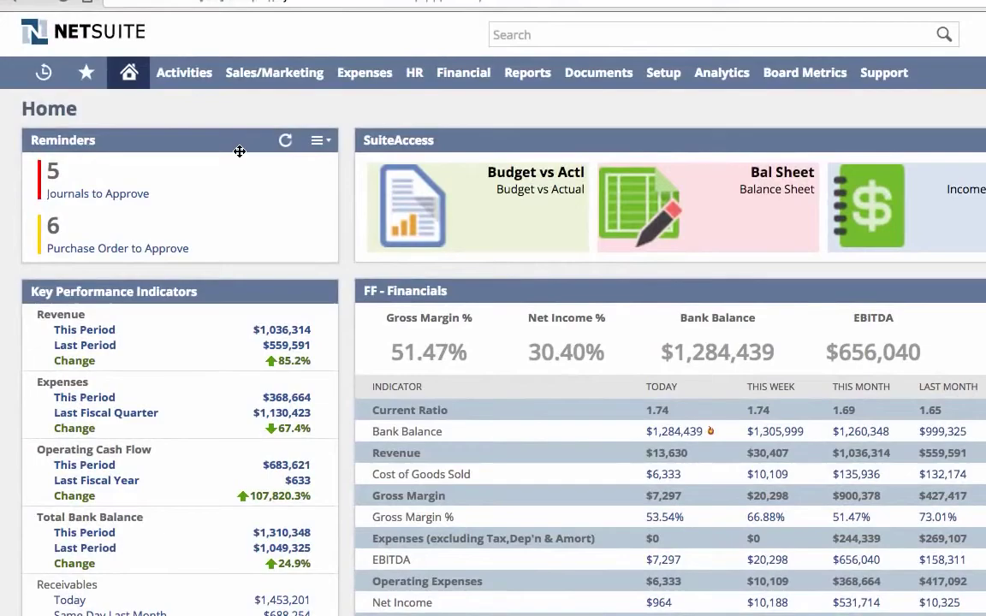
{"action": "mouse_move", "coordinate": [60, 171]}
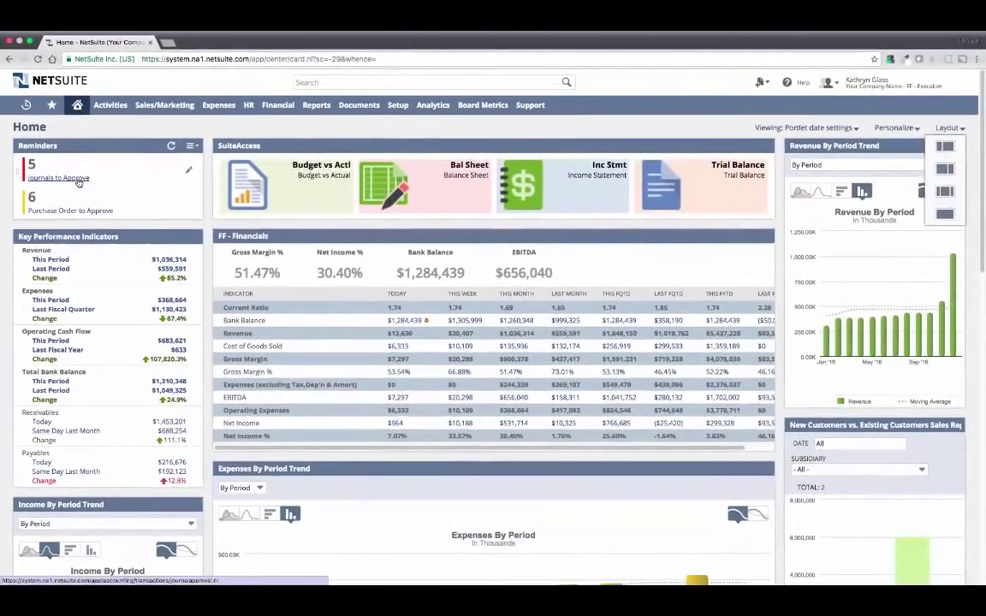
Step: Open journal JE368 in its own tab, check its attached file and system notes, then return to Approve Journals
{"action": "middle_click", "coordinate": [62, 178]}
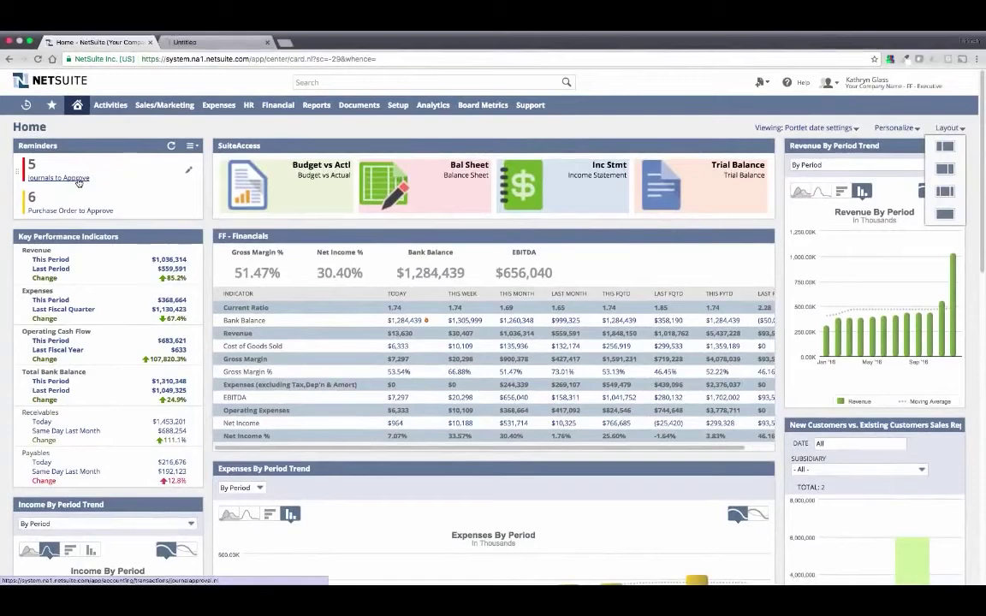
{"action": "left_click", "coordinate": [214, 42]}
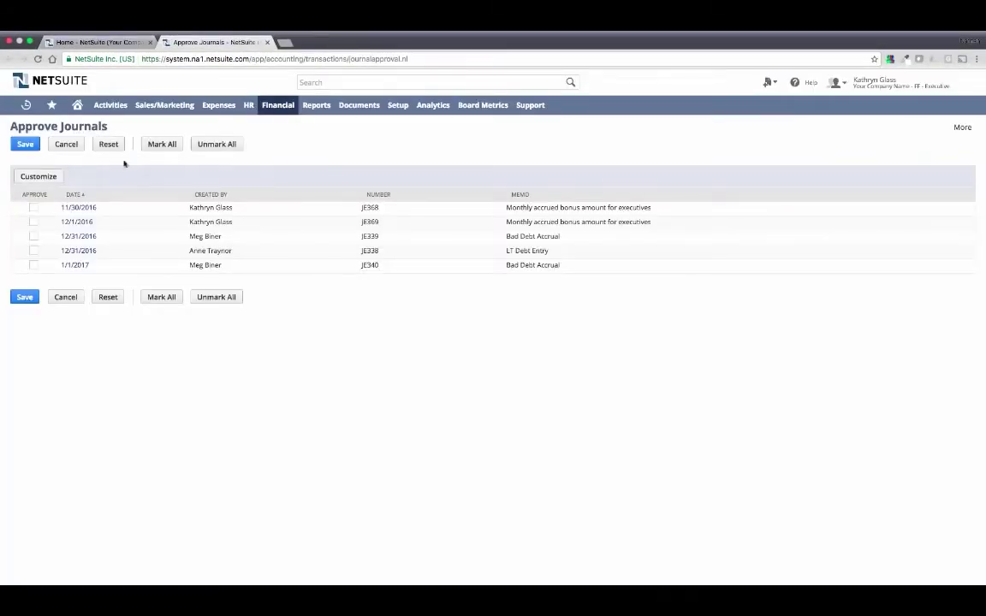
{"action": "middle_click", "coordinate": [79, 209]}
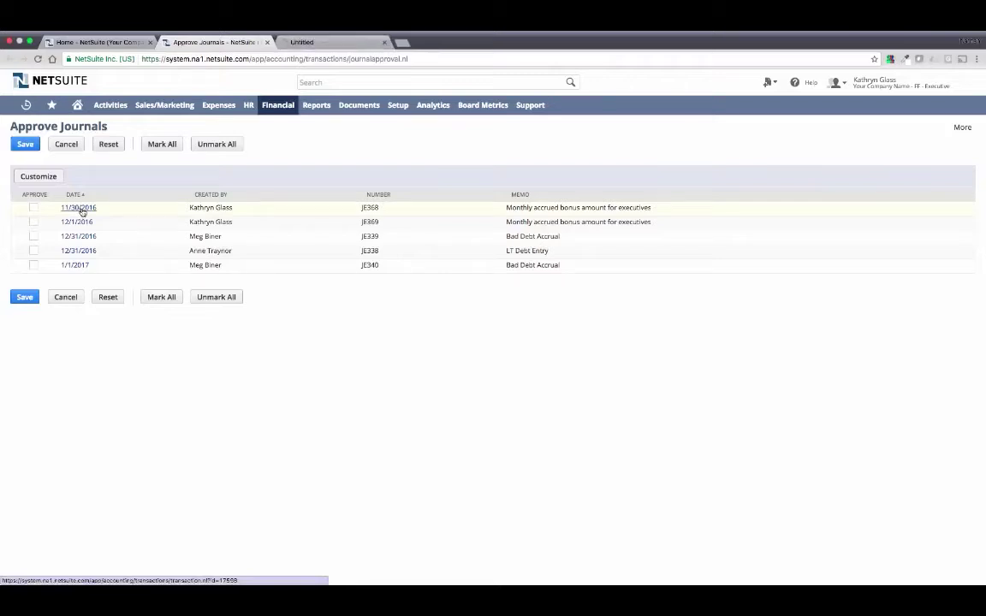
{"action": "left_click", "coordinate": [324, 42]}
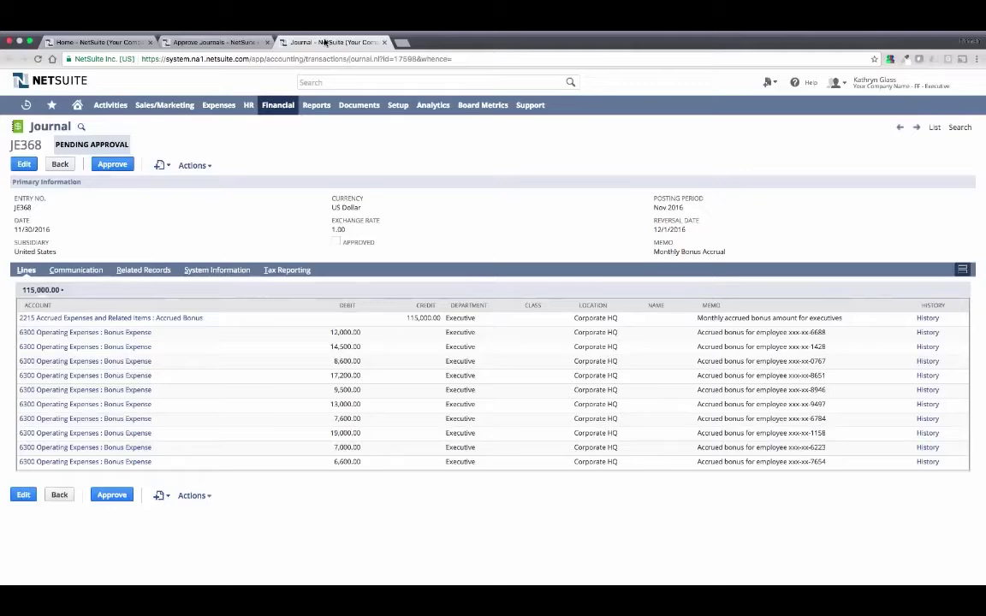
{"action": "left_click", "coordinate": [76, 270]}
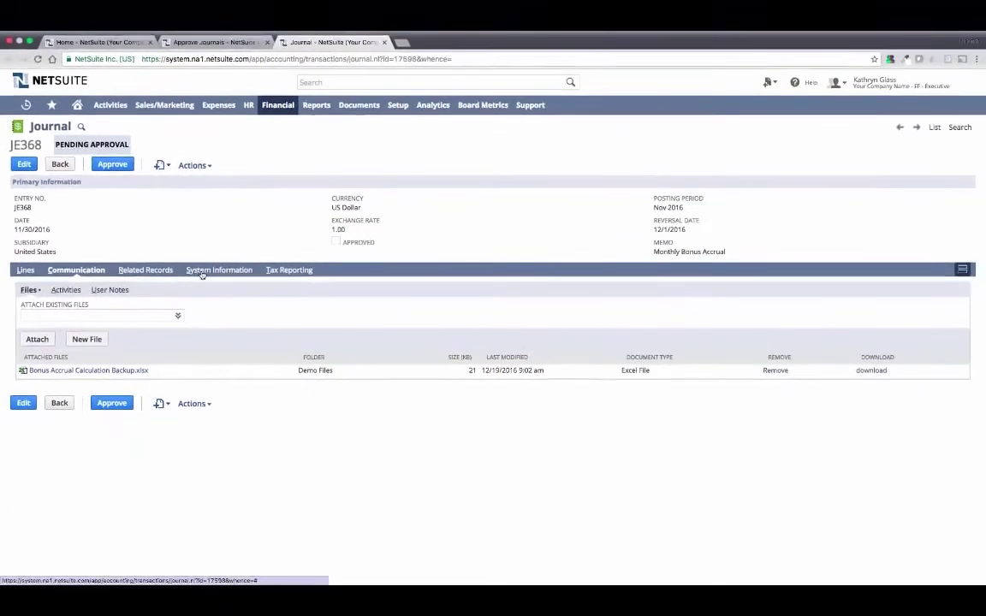
{"action": "left_click", "coordinate": [202, 271]}
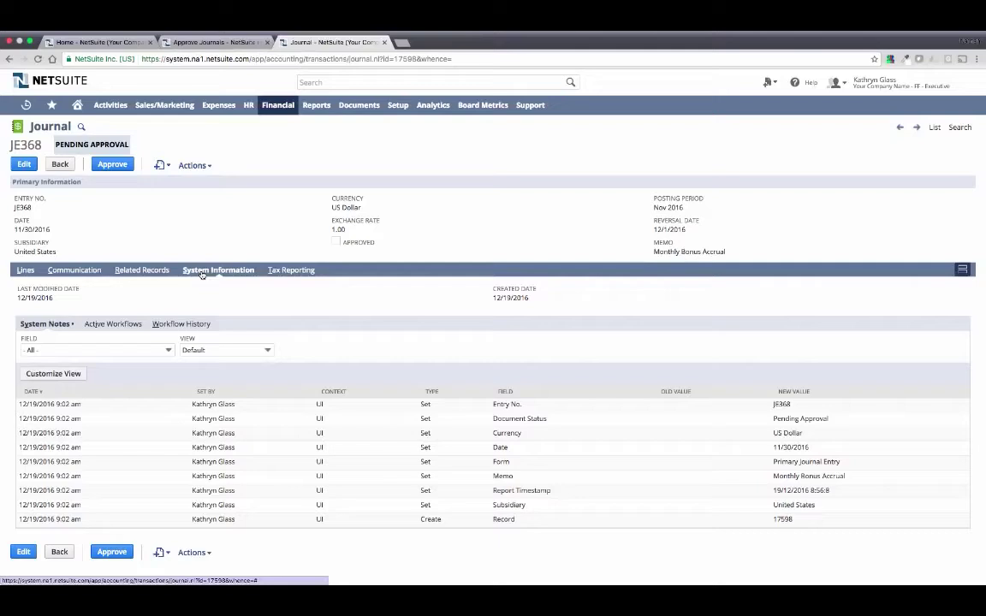
{"action": "left_click", "coordinate": [203, 43]}
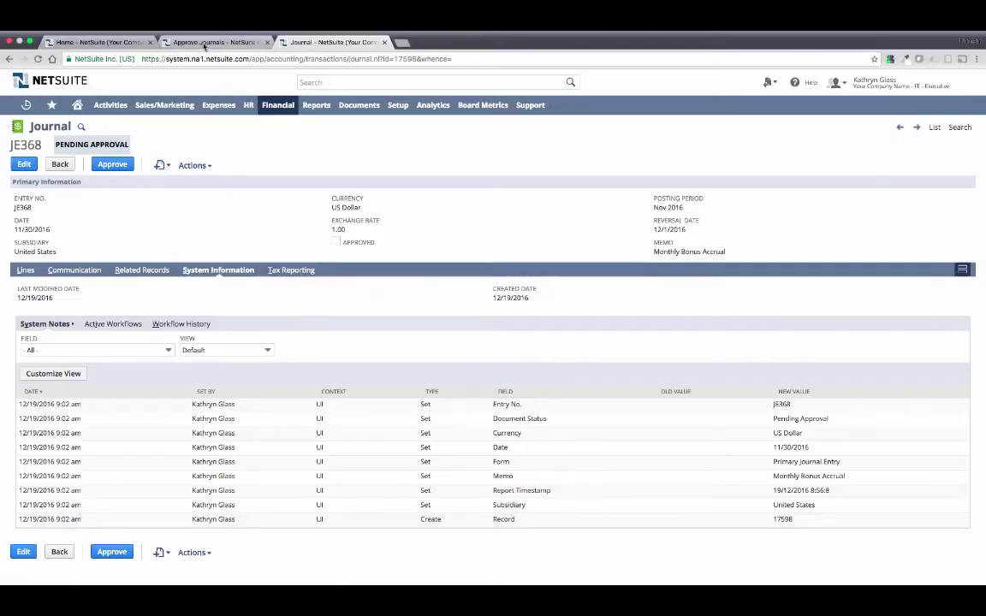
Step: Mark and save all five journals as approved, then refresh Home reminders to show zero pending
{"action": "left_click", "coordinate": [163, 145]}
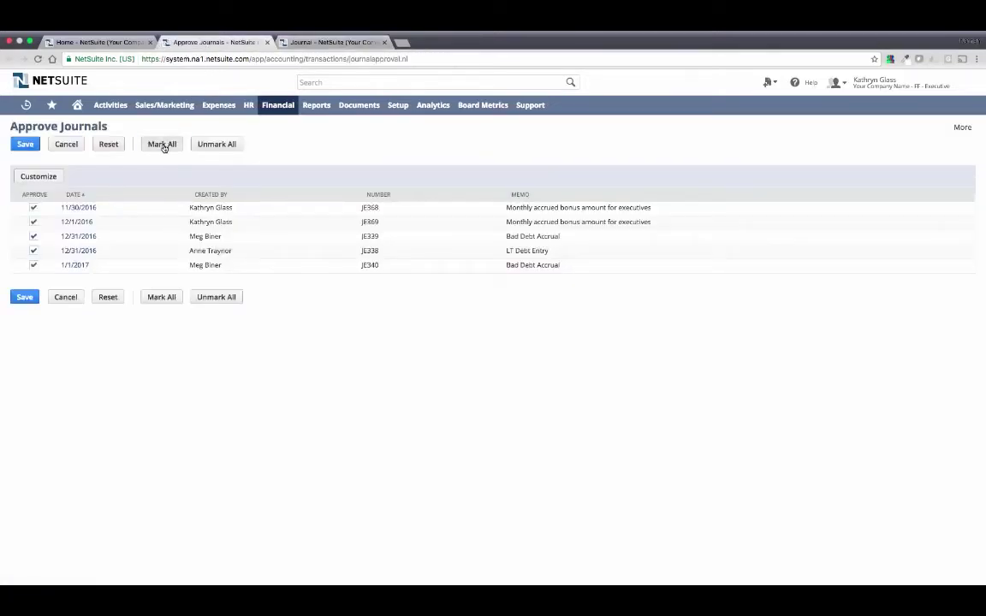
{"action": "left_click", "coordinate": [28, 144]}
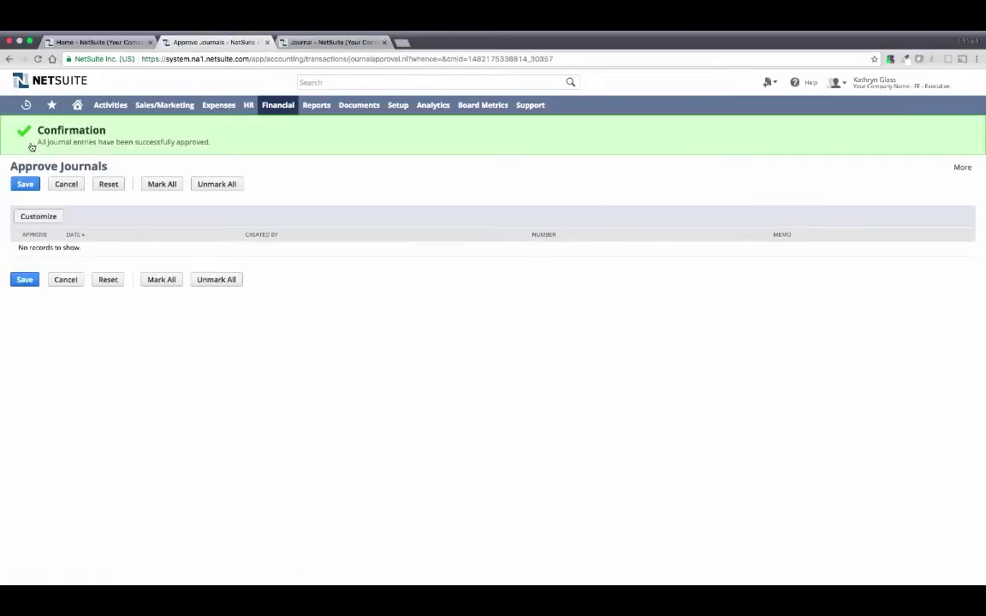
{"action": "left_click", "coordinate": [95, 41]}
{"action": "left_click", "coordinate": [171, 147]}
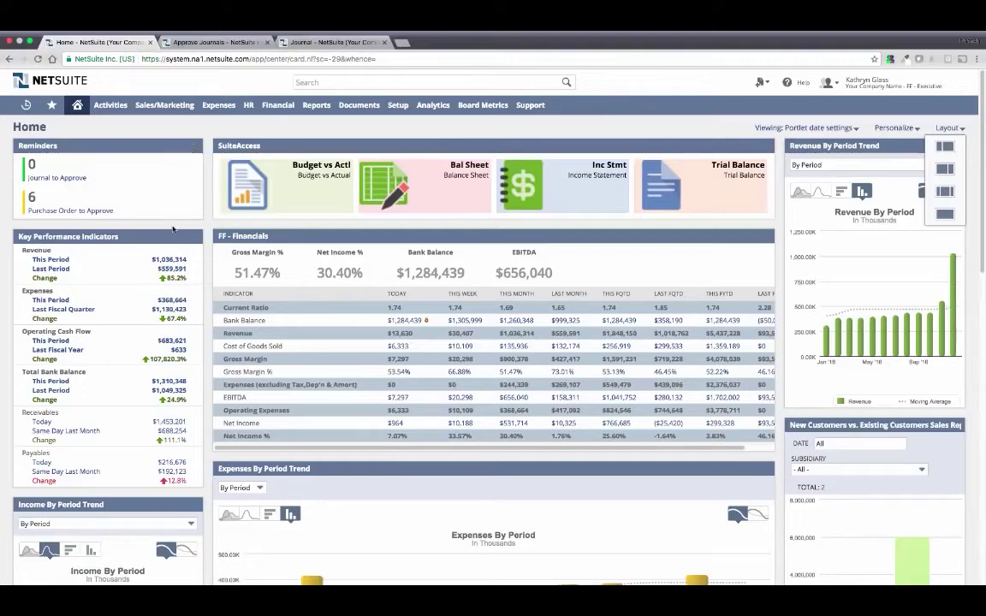
Step: Refresh the Key Performance Indicators figures and open the portlet's Set Up dialog
{"action": "left_click", "coordinate": [172, 237]}
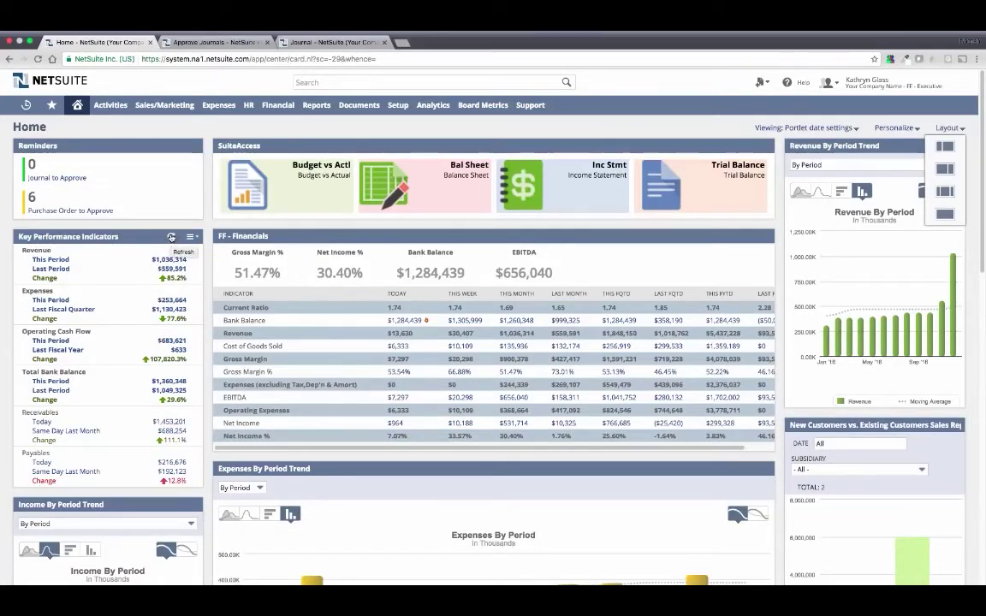
{"action": "left_click", "coordinate": [190, 236]}
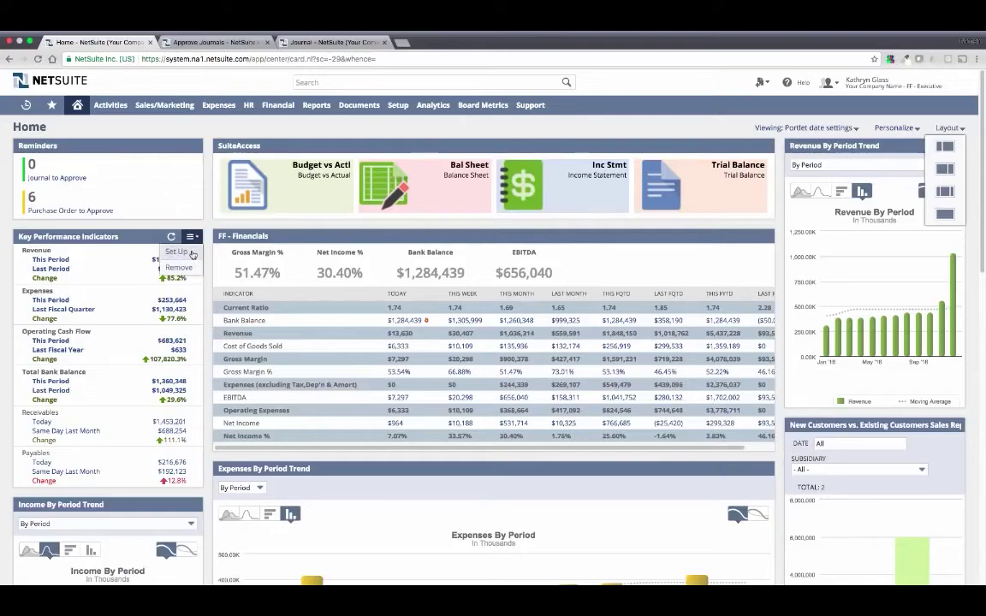
{"action": "left_click", "coordinate": [190, 253]}
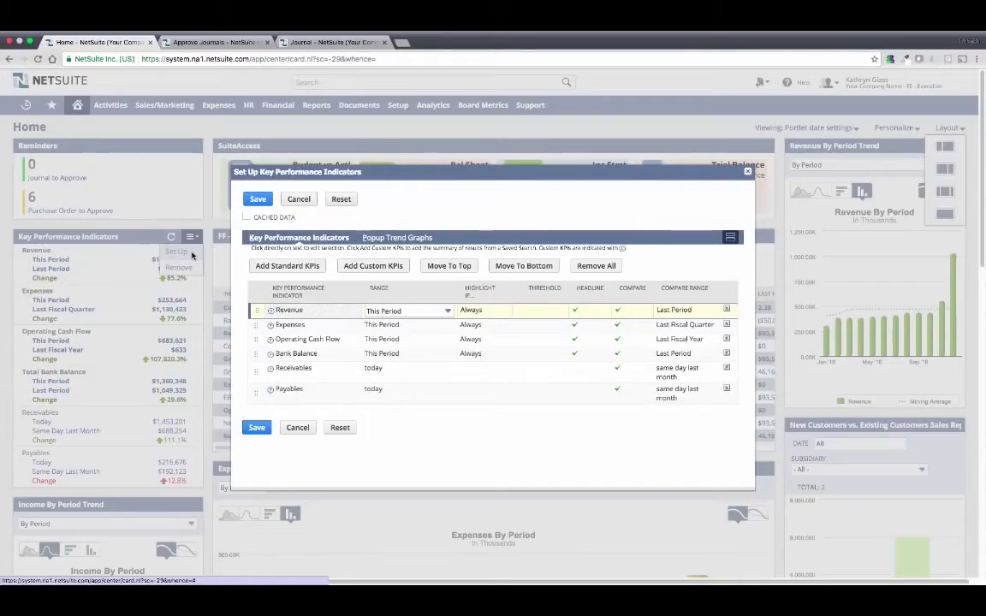
Step: Cancel the KPI setup unchanged, then view and close the Revenue trend graph
{"action": "left_click", "coordinate": [296, 198]}
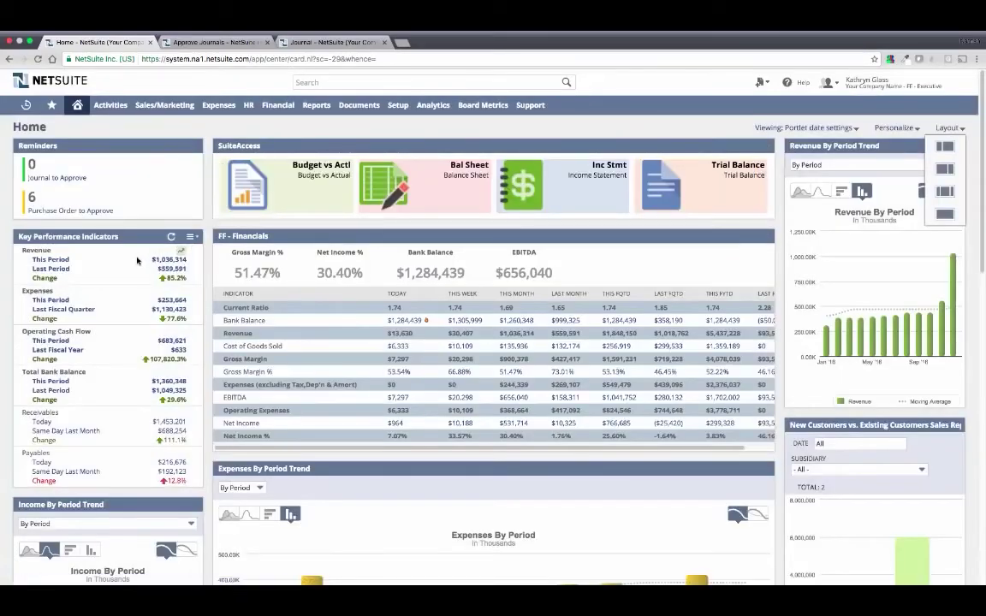
{"action": "left_click", "coordinate": [180, 251]}
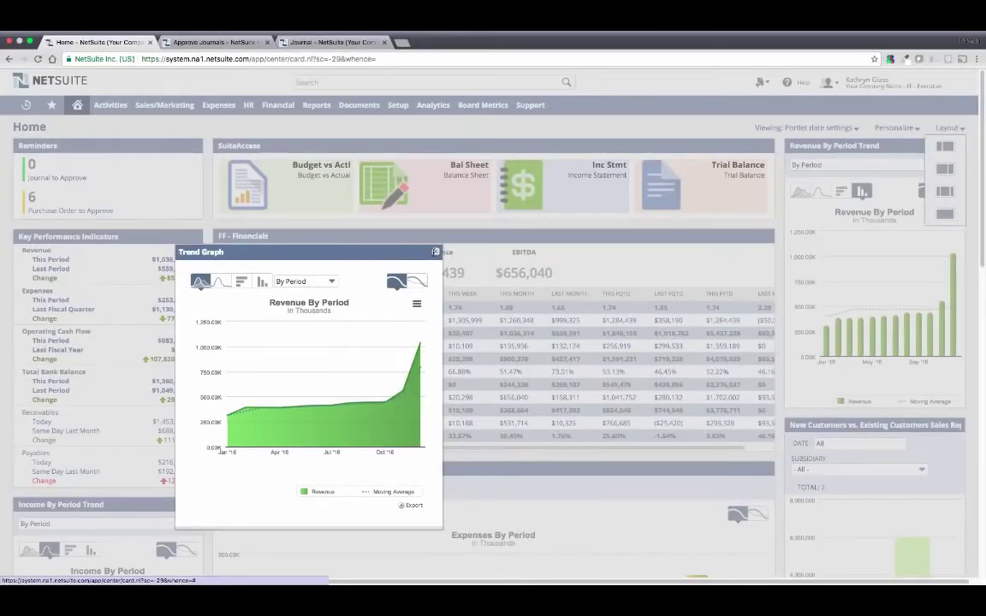
{"action": "left_click", "coordinate": [435, 251]}
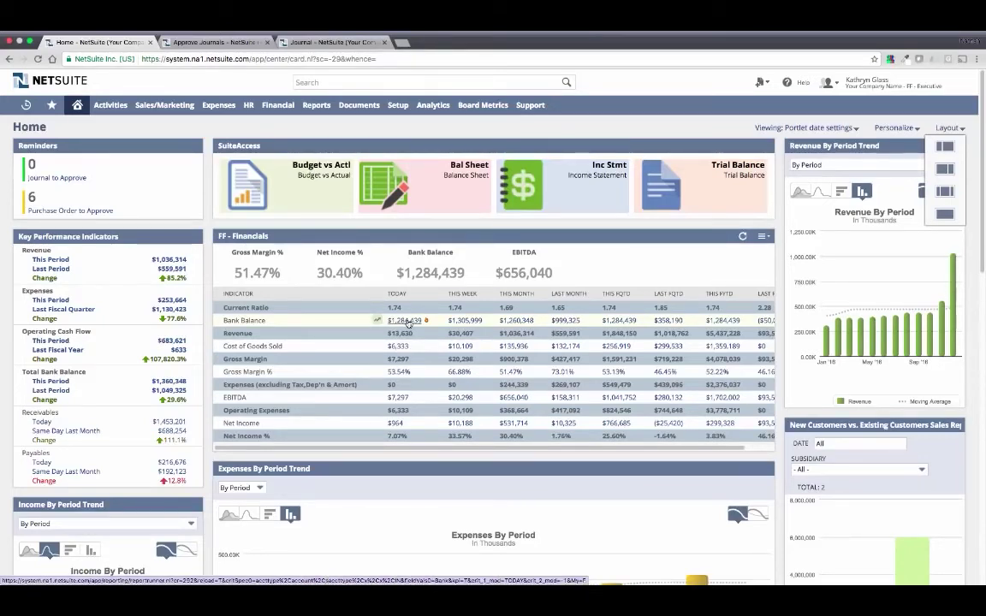
{"action": "mouse_move", "coordinate": [395, 307]}
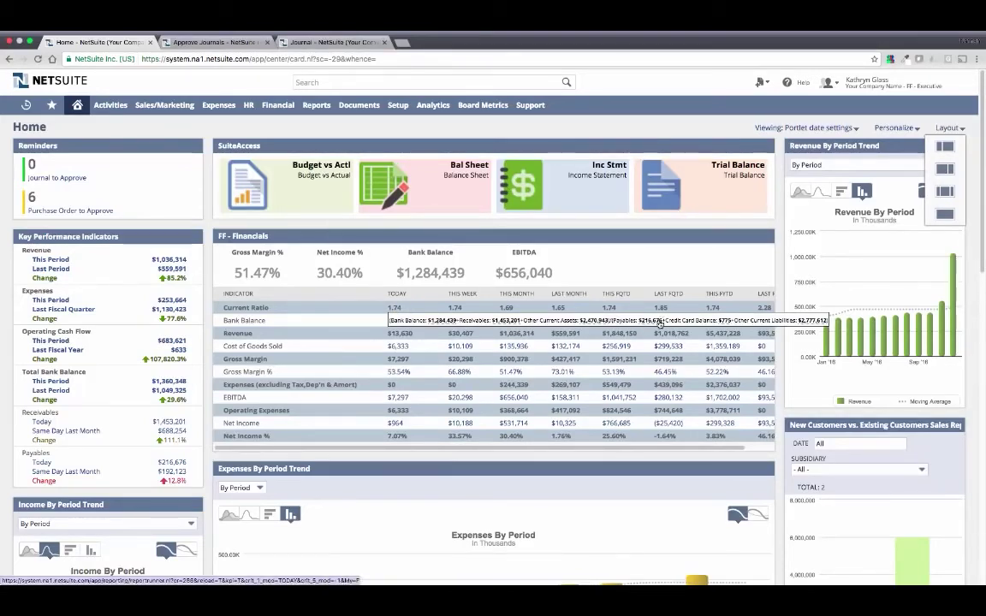
Step: Drill from A/P Aging Summary through Advertising Agency to bill 743's invoice PDF, then close the PDF
{"action": "left_click", "coordinate": [659, 324], "text": "super"}
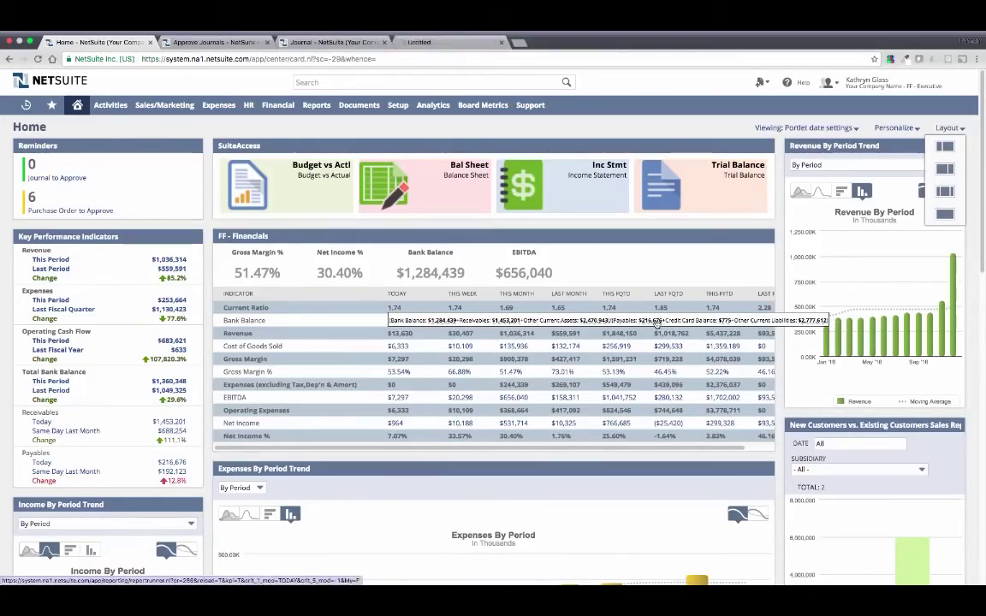
{"action": "left_click", "coordinate": [435, 44]}
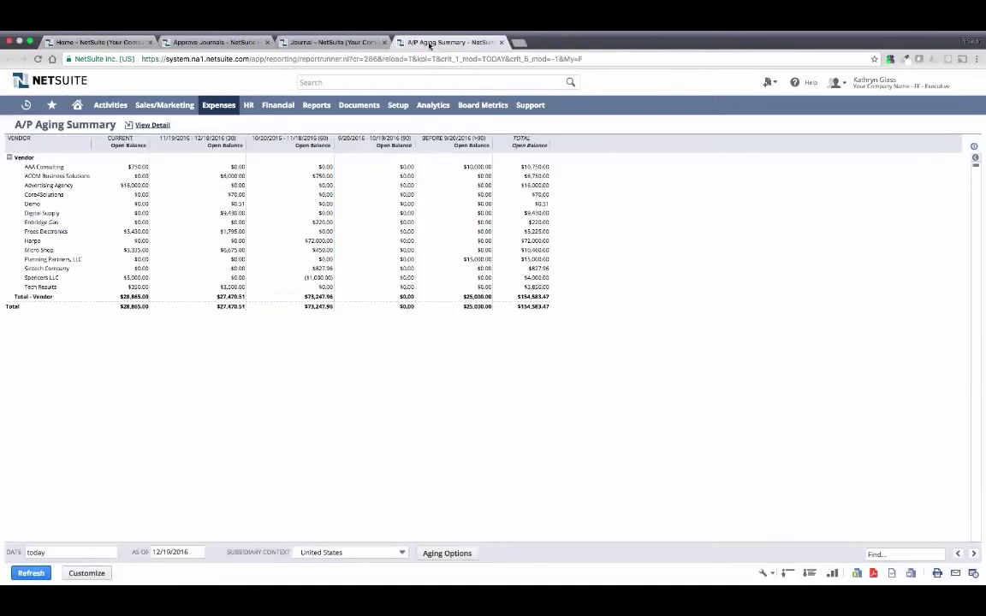
{"action": "left_click", "coordinate": [130, 186]}
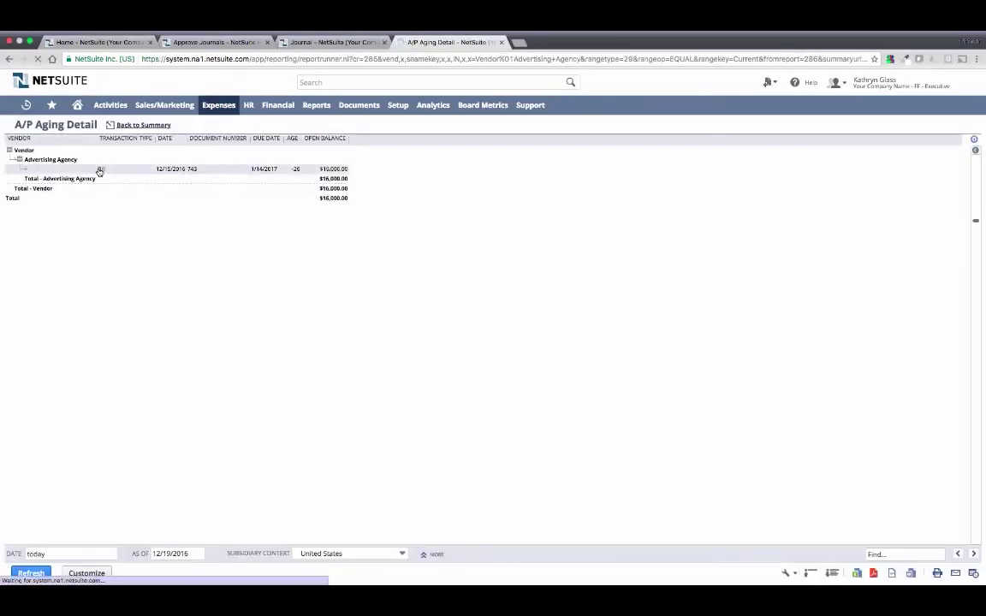
{"action": "left_click", "coordinate": [235, 292]}
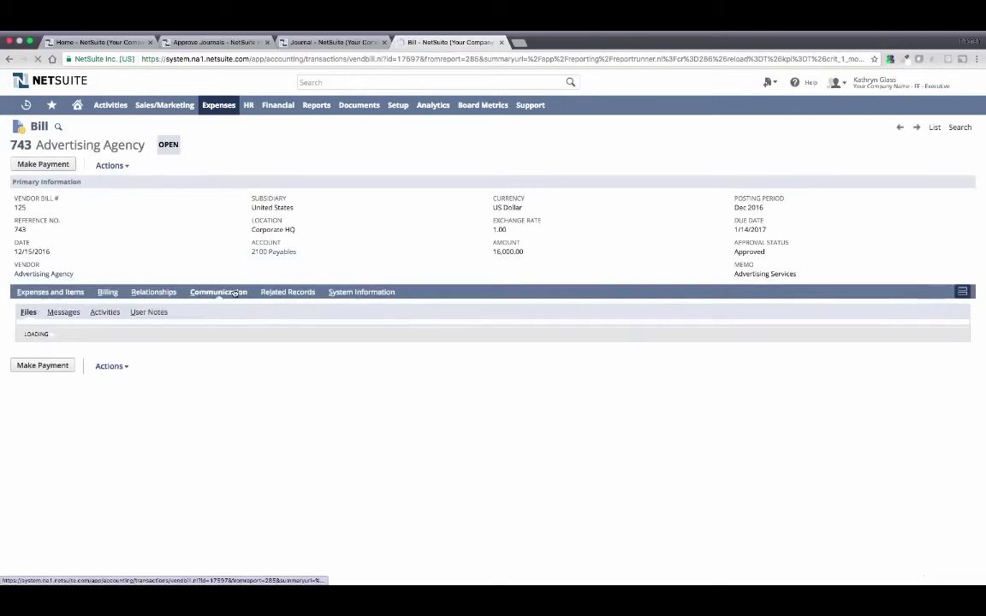
{"action": "left_click", "coordinate": [117, 346]}
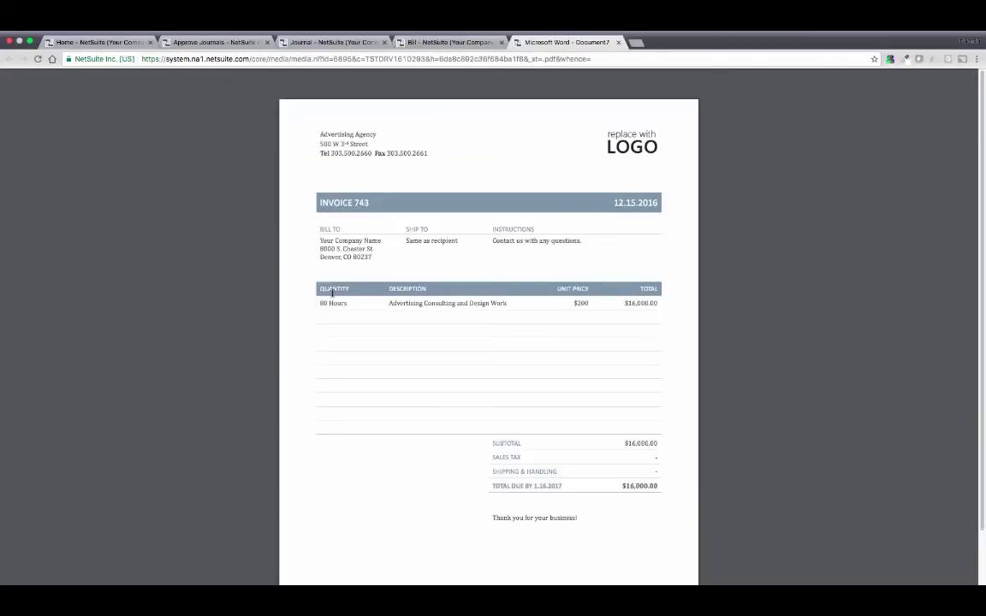
{"action": "left_click", "coordinate": [618, 42]}
Step: Close the Bill, Journal JE368 and Approve Journals tabs
{"action": "left_click", "coordinate": [501, 42]}
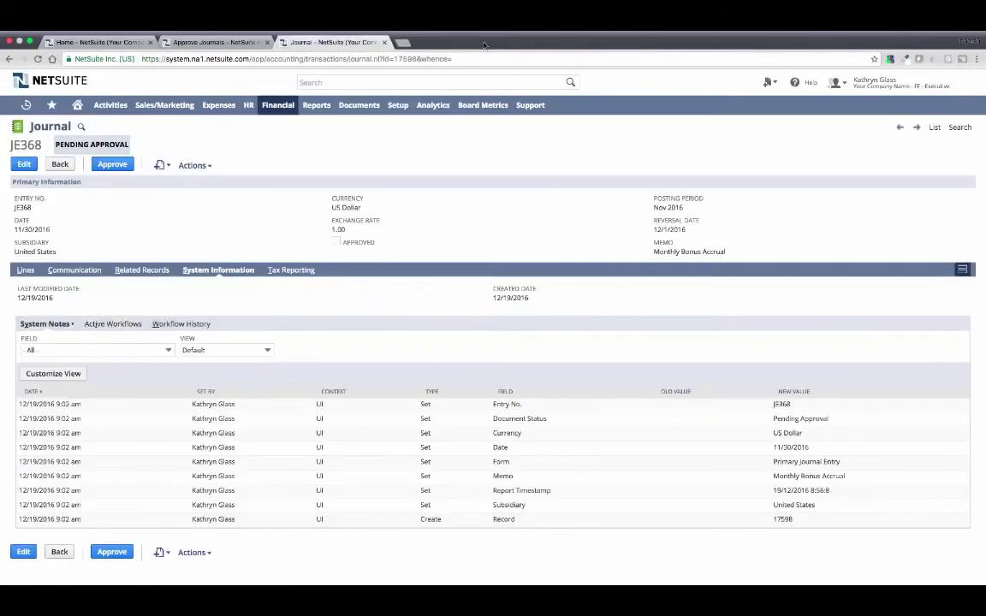
{"action": "left_click", "coordinate": [384, 42]}
{"action": "left_click", "coordinate": [267, 42]}
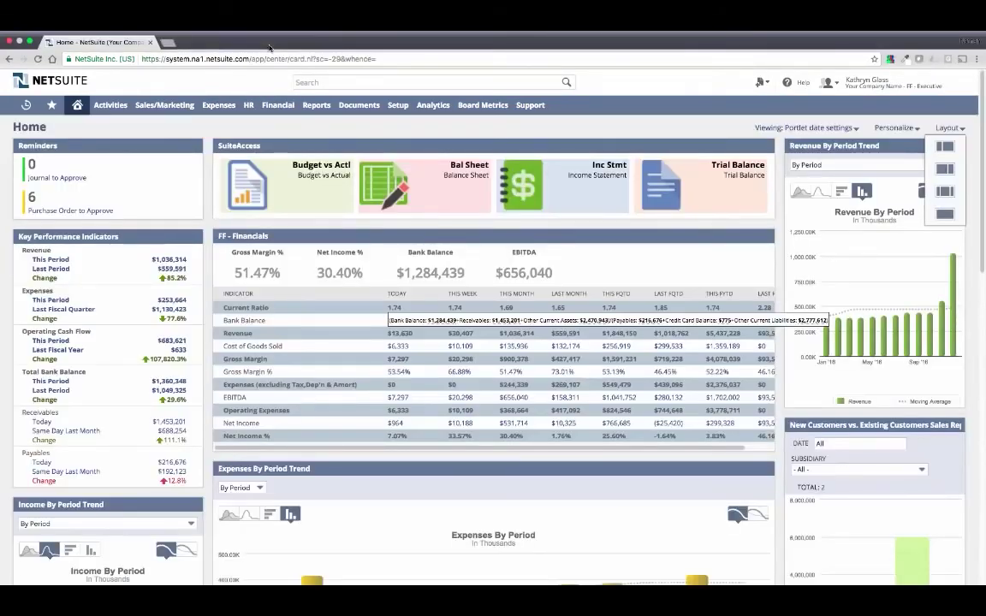
Step: Open the Analytics and Board Metrics dashboards in new tabs and view each, ending on Board Metrics
{"action": "left_click", "coordinate": [432, 105], "text": "super"}
{"action": "left_click", "coordinate": [483, 104], "text": "super"}
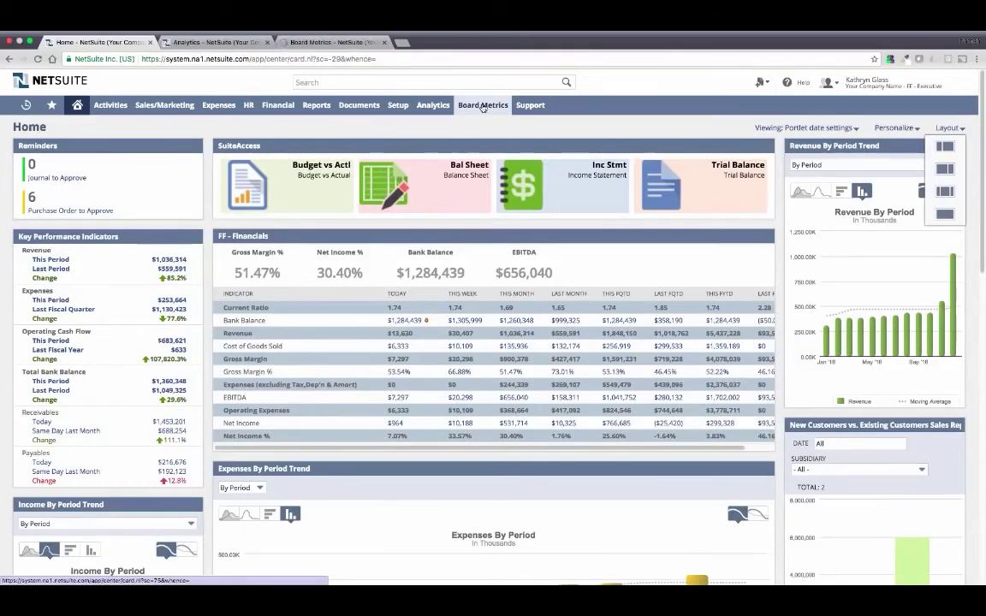
{"action": "left_click", "coordinate": [224, 42]}
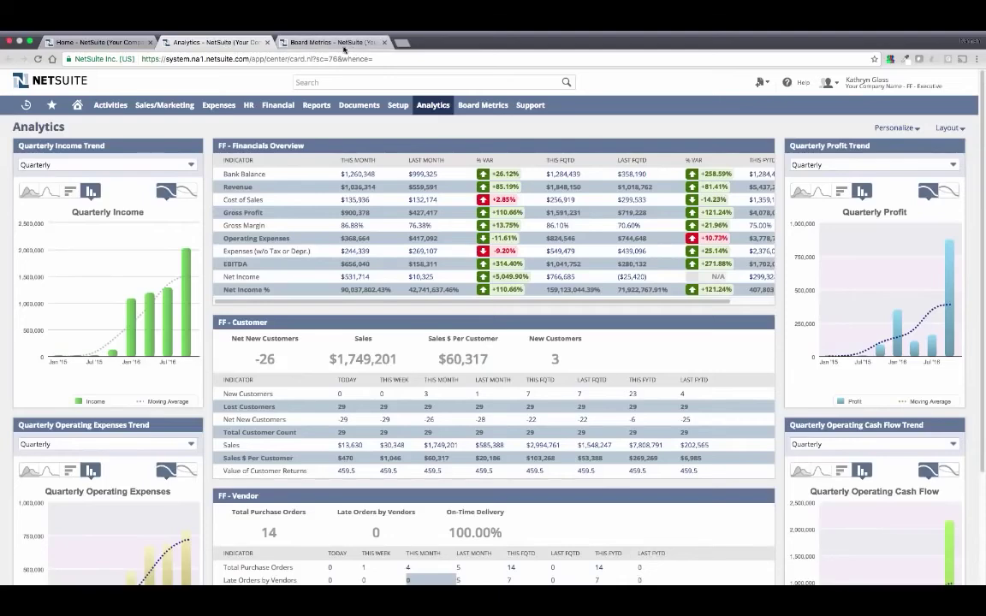
{"action": "left_click", "coordinate": [341, 43]}
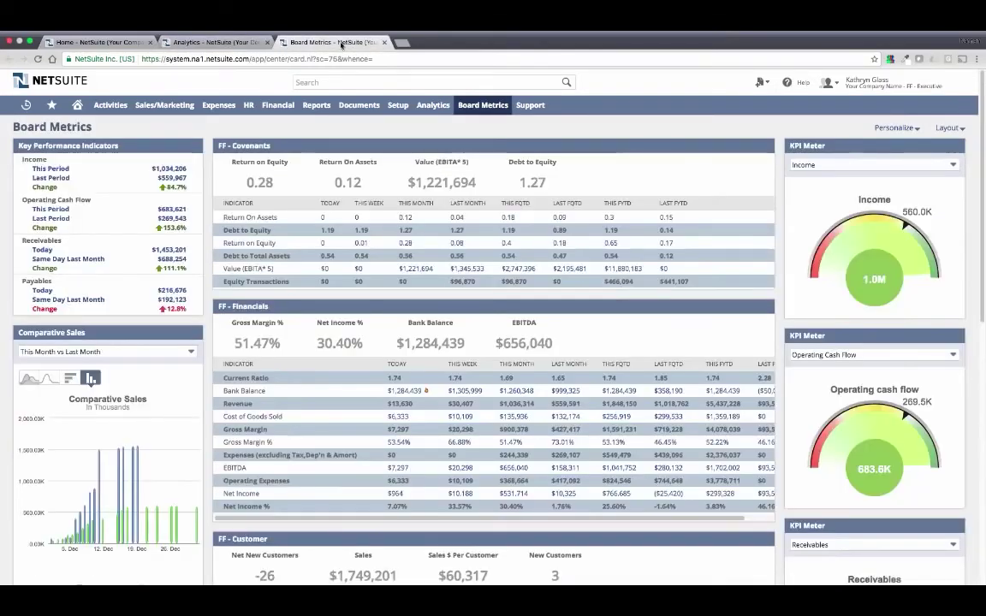